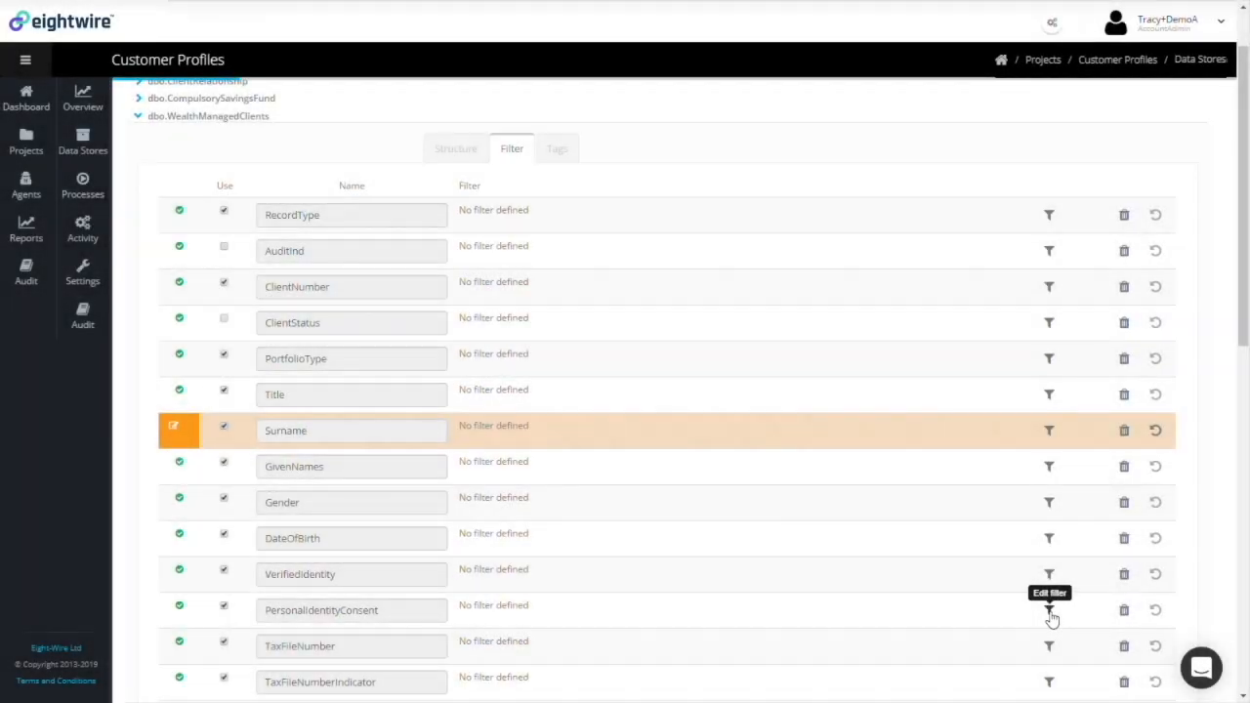
Filter the data store to rows where PersonalIdentityConsent is equal to 0
{"action": "left_click", "coordinate": [1050, 612]}
{"action": "left_click", "coordinate": [730, 528]}
{"action": "type", "text": "0"}
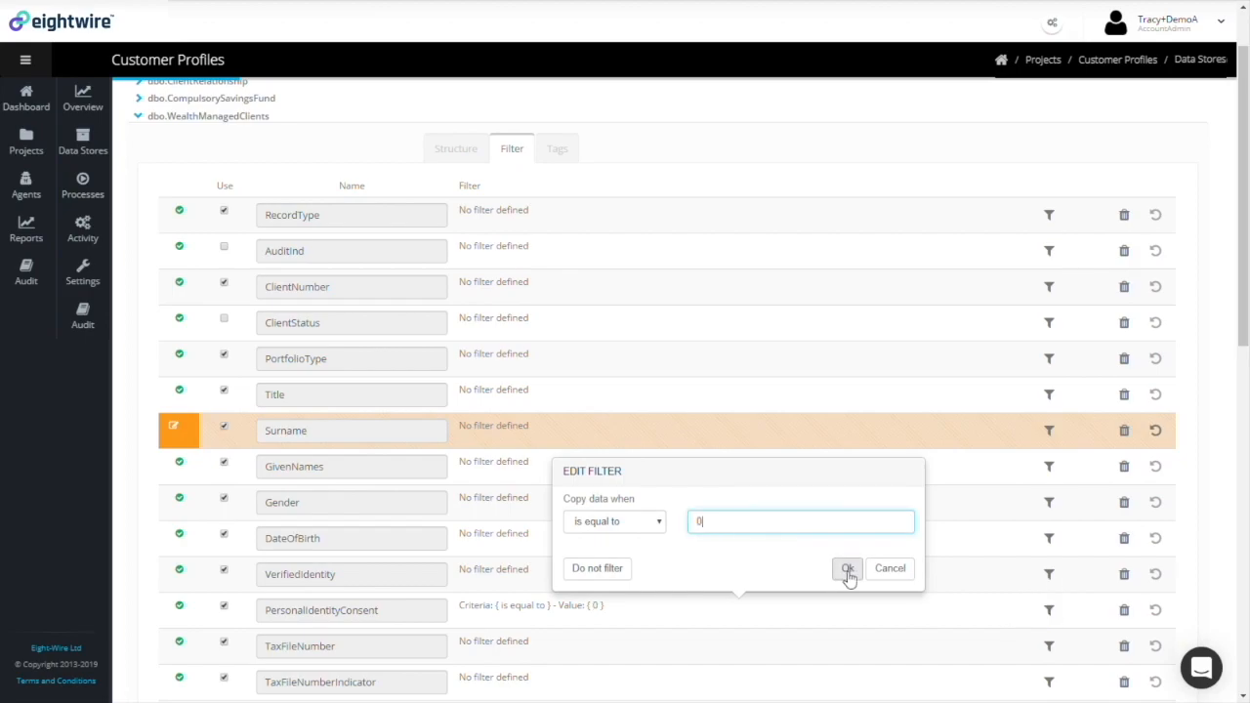
{"action": "left_click", "coordinate": [848, 571]}
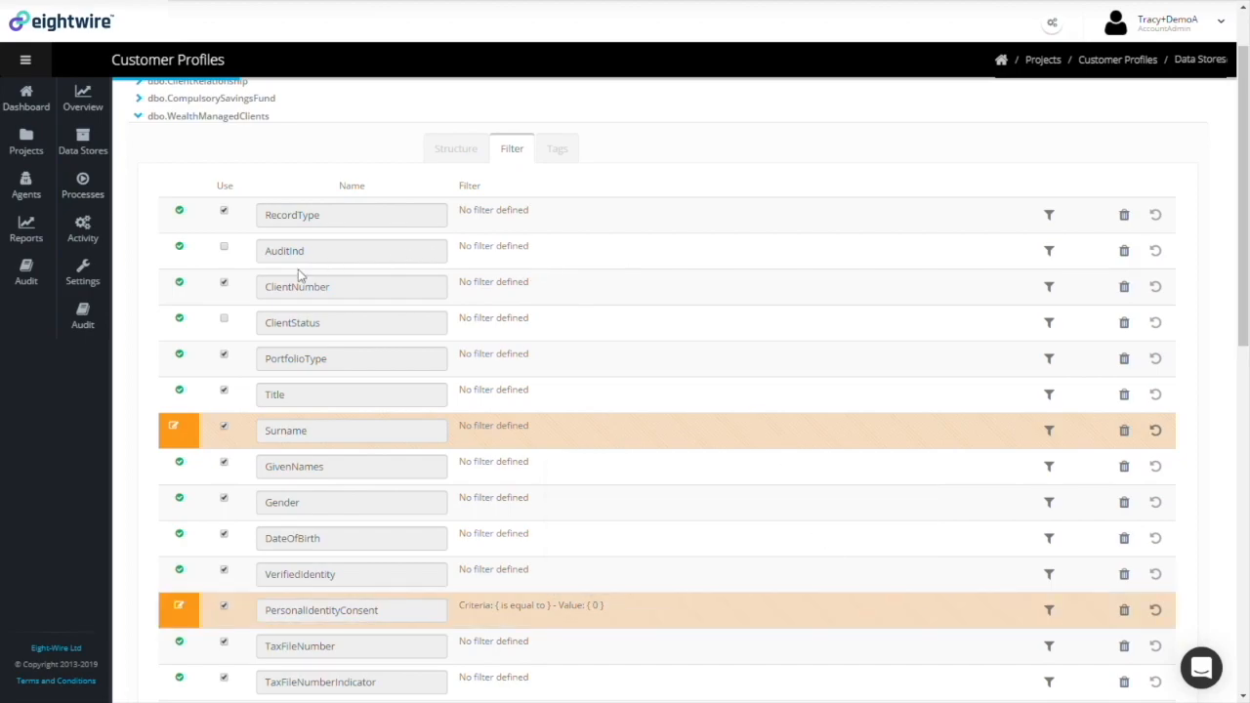
Exclude the RecordType column, then save and create the Wealth data store
{"action": "left_click", "coordinate": [224, 213]}
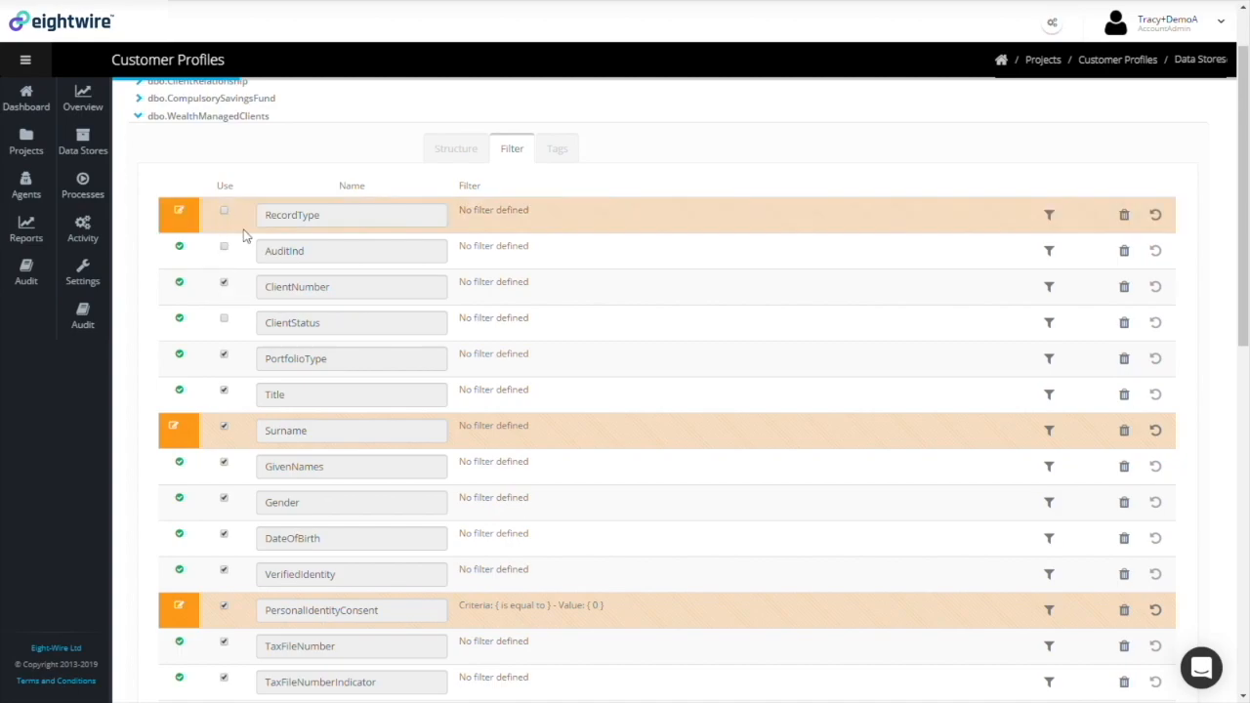
{"action": "scroll", "coordinate": [280, 278], "scroll_direction": "down", "scroll_amount": 7}
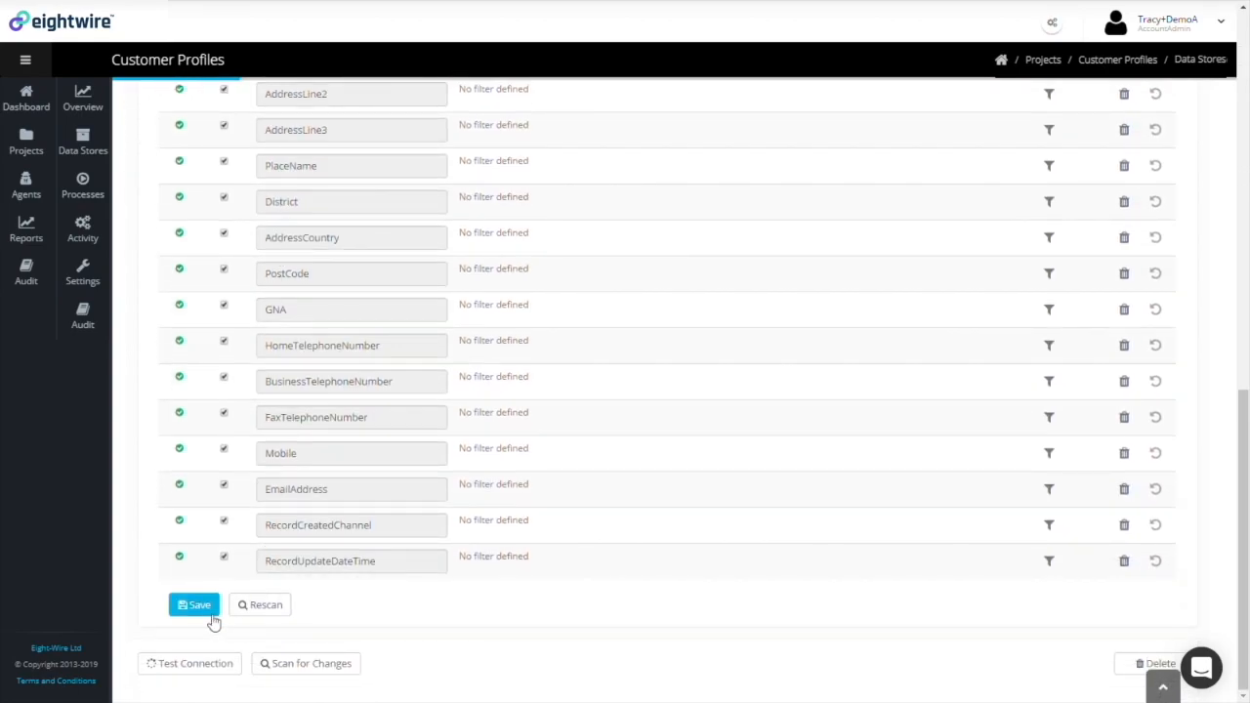
{"action": "left_click", "coordinate": [207, 611]}
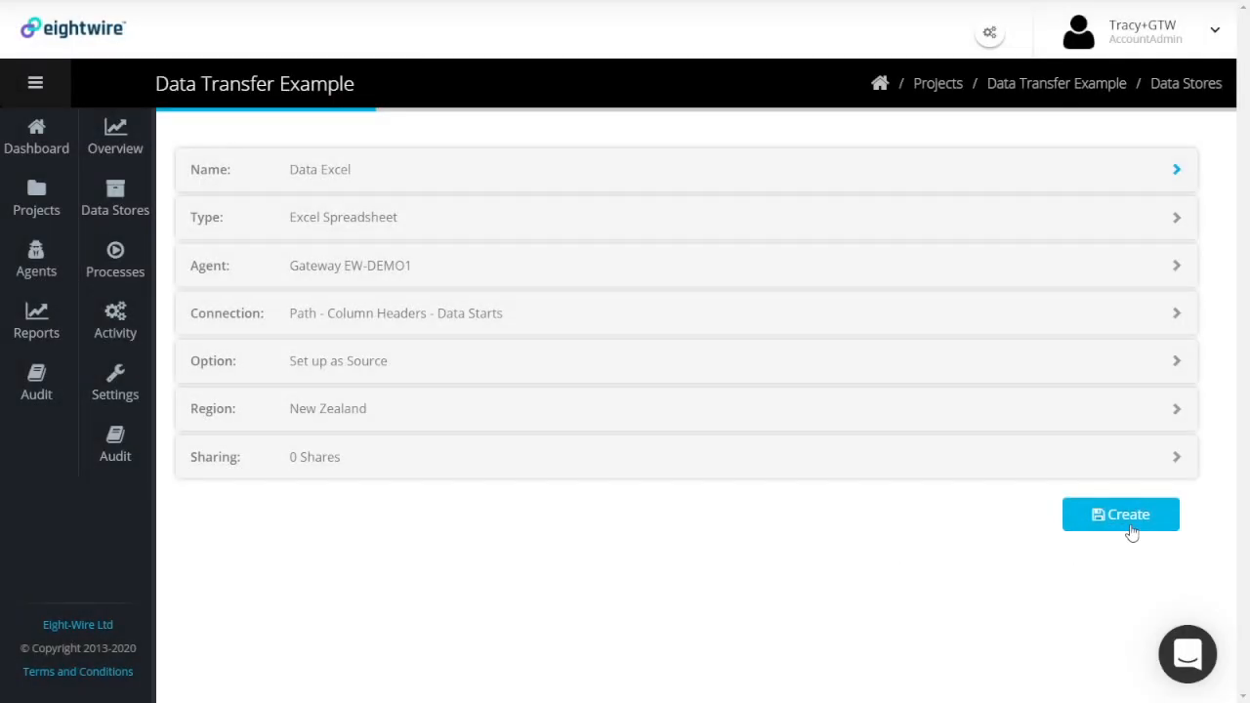
{"action": "left_click", "coordinate": [1131, 529]}
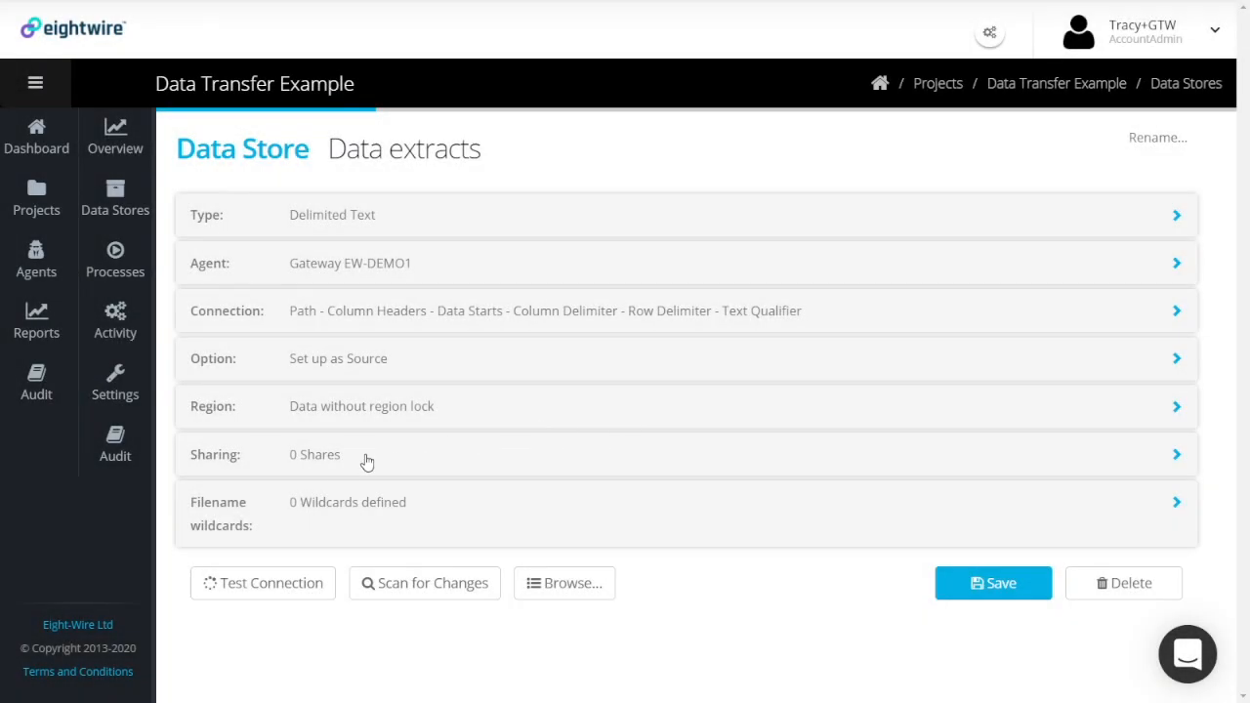
{"action": "left_click", "coordinate": [345, 464]}
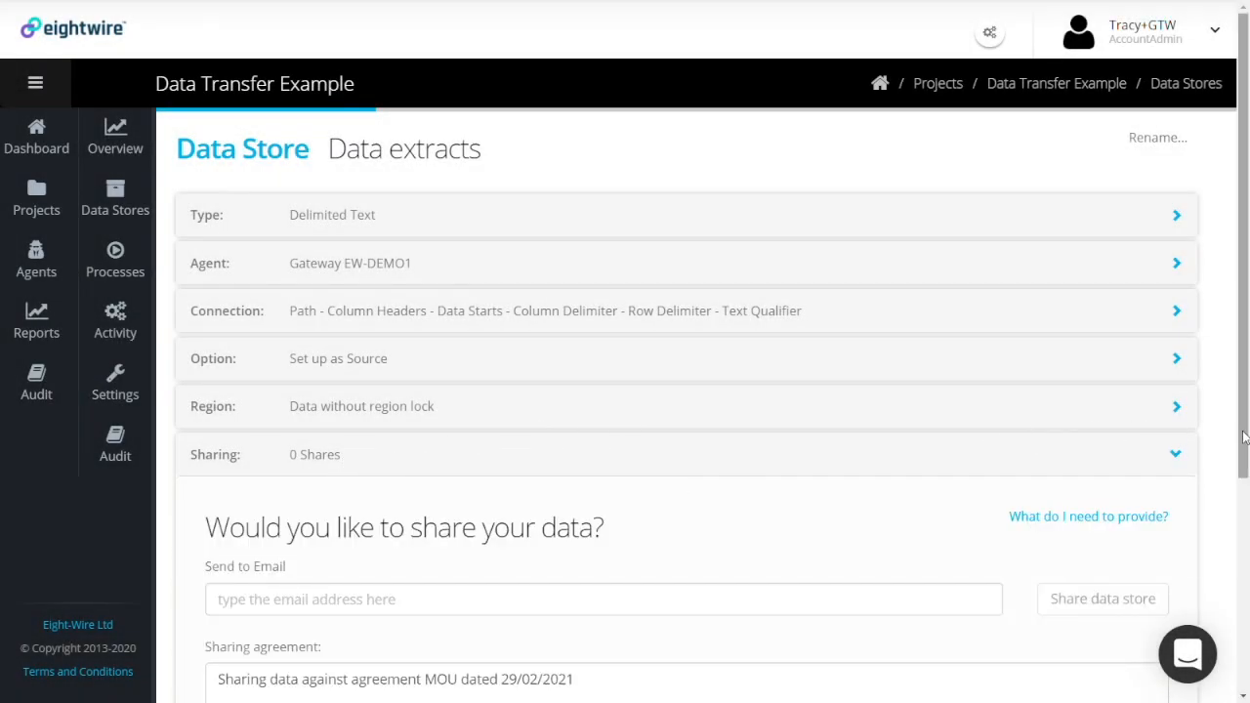
Share the data store with the partner's e-mail address and save the sharing settings
{"action": "scroll", "coordinate": [263, 453], "scroll_direction": "down", "scroll_amount": 3}
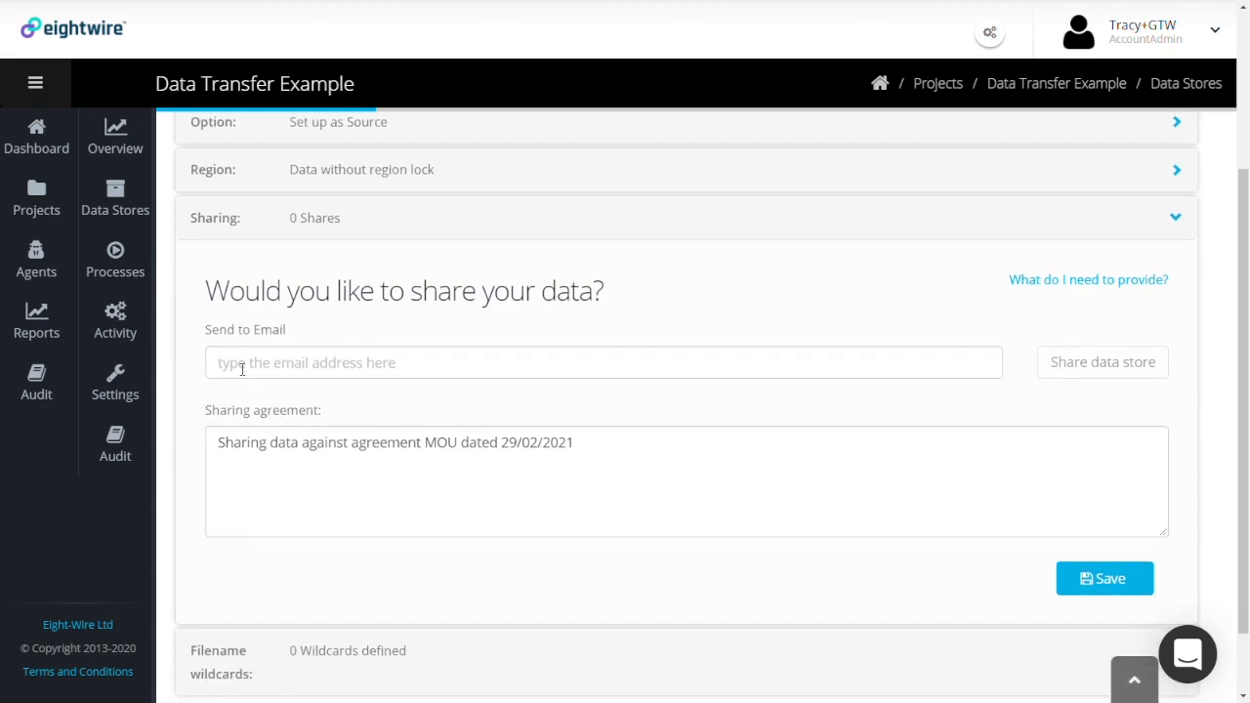
{"action": "left_click", "coordinate": [241, 369]}
{"action": "type", "text": "User@CompanyB.com"}
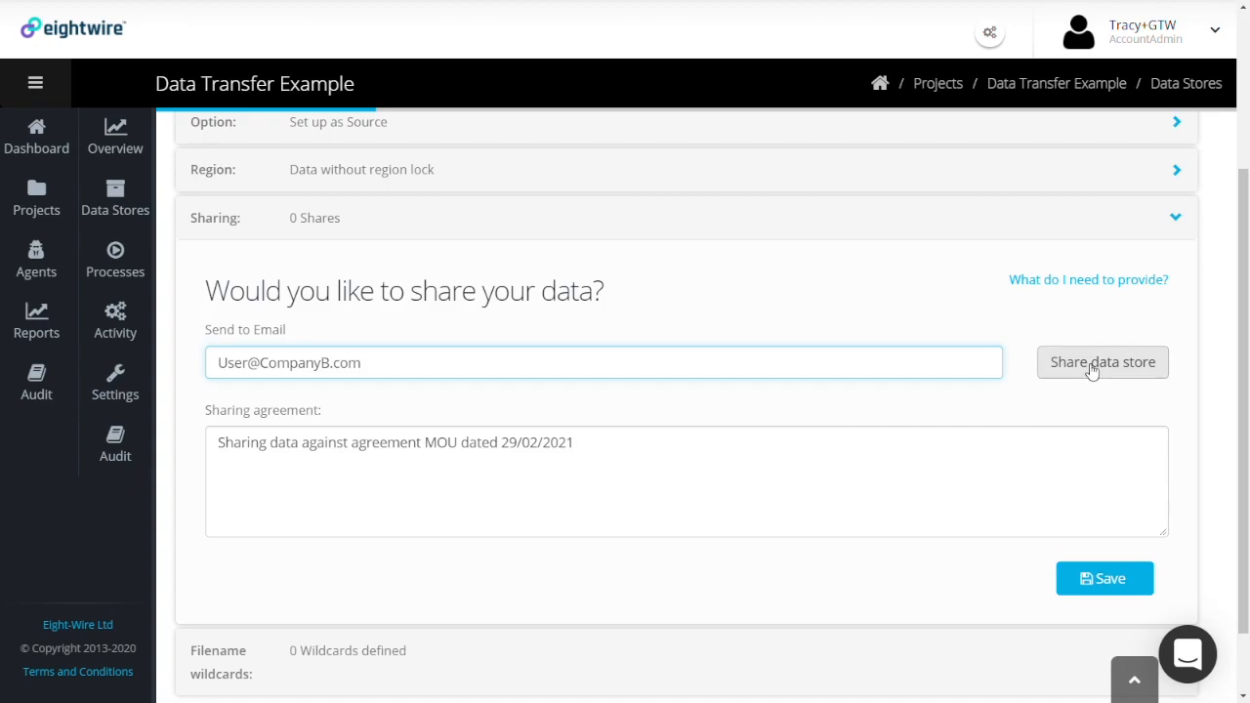
{"action": "left_click", "coordinate": [1090, 367]}
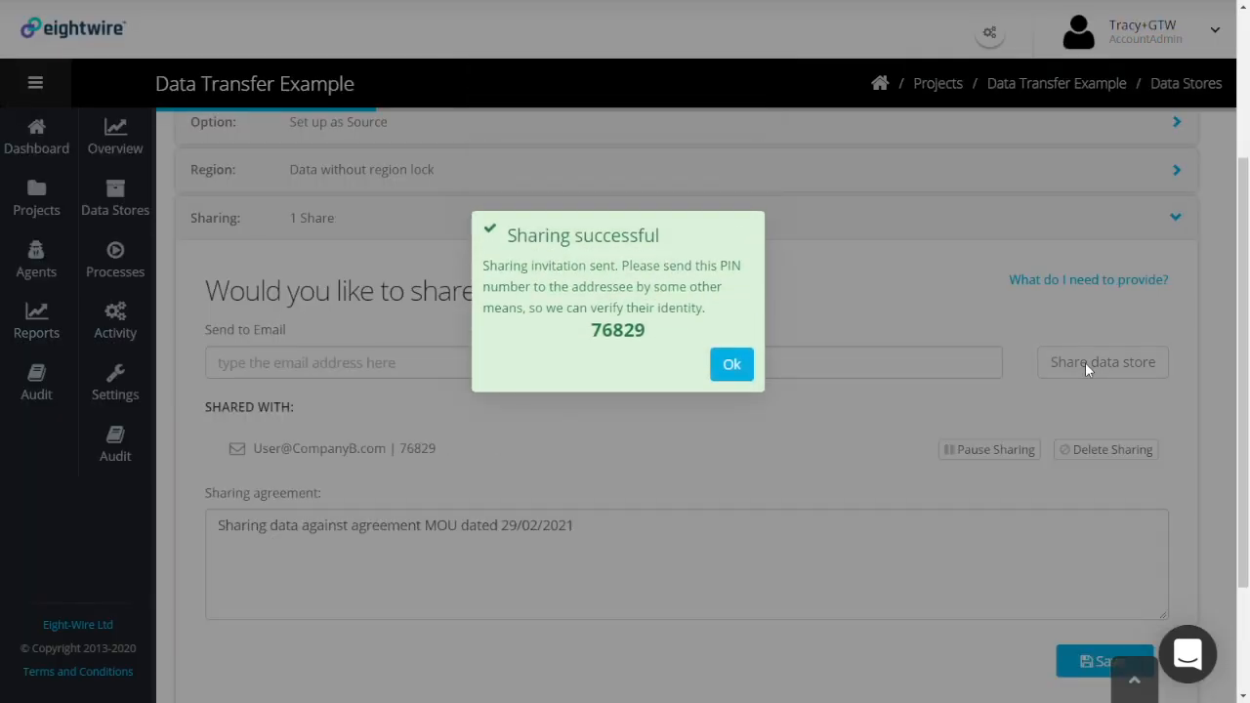
{"action": "left_click", "coordinate": [732, 365]}
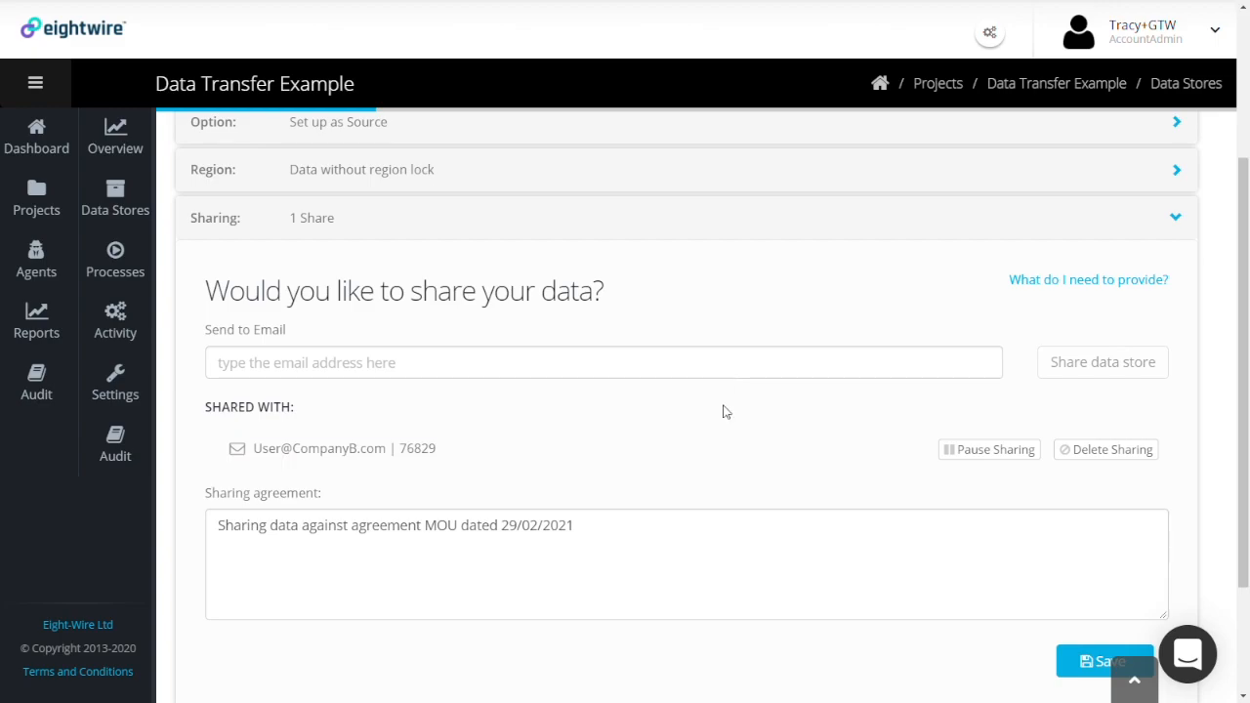
{"action": "left_click", "coordinate": [1079, 664]}
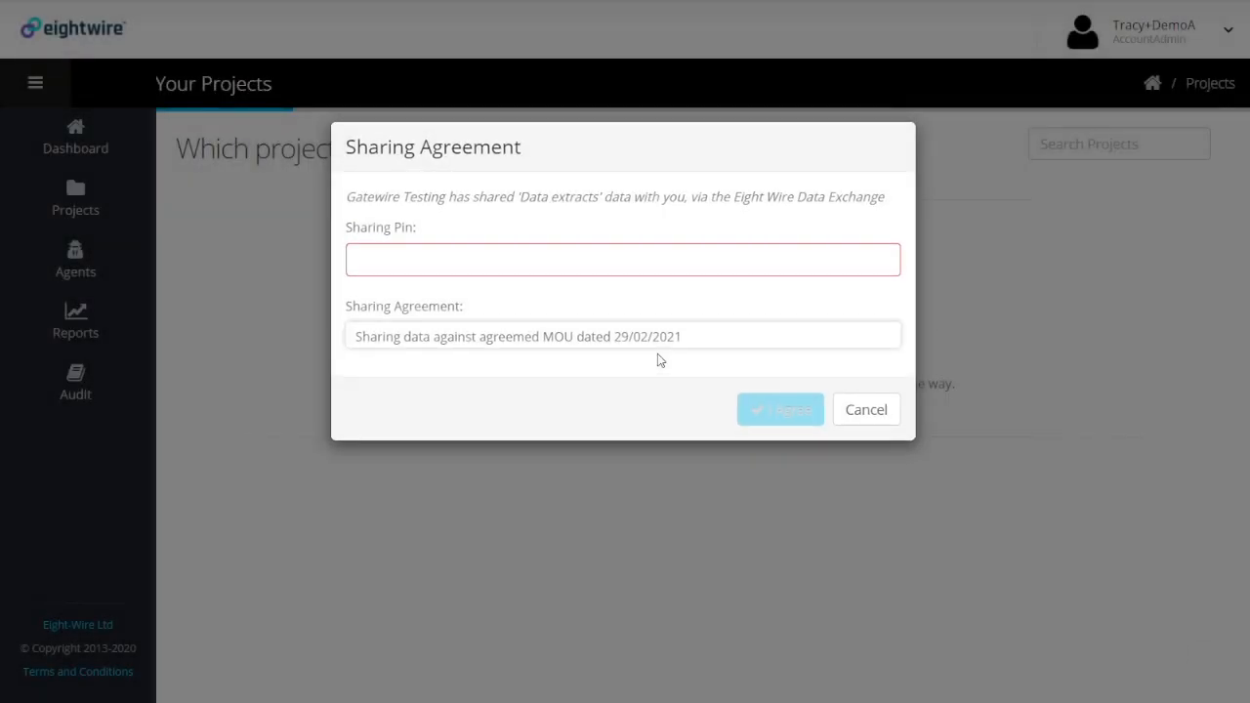
In the partner account, enter the sharing PIN, accept the agreement and link the data to Demo Project A
{"action": "left_click", "coordinate": [437, 261]}
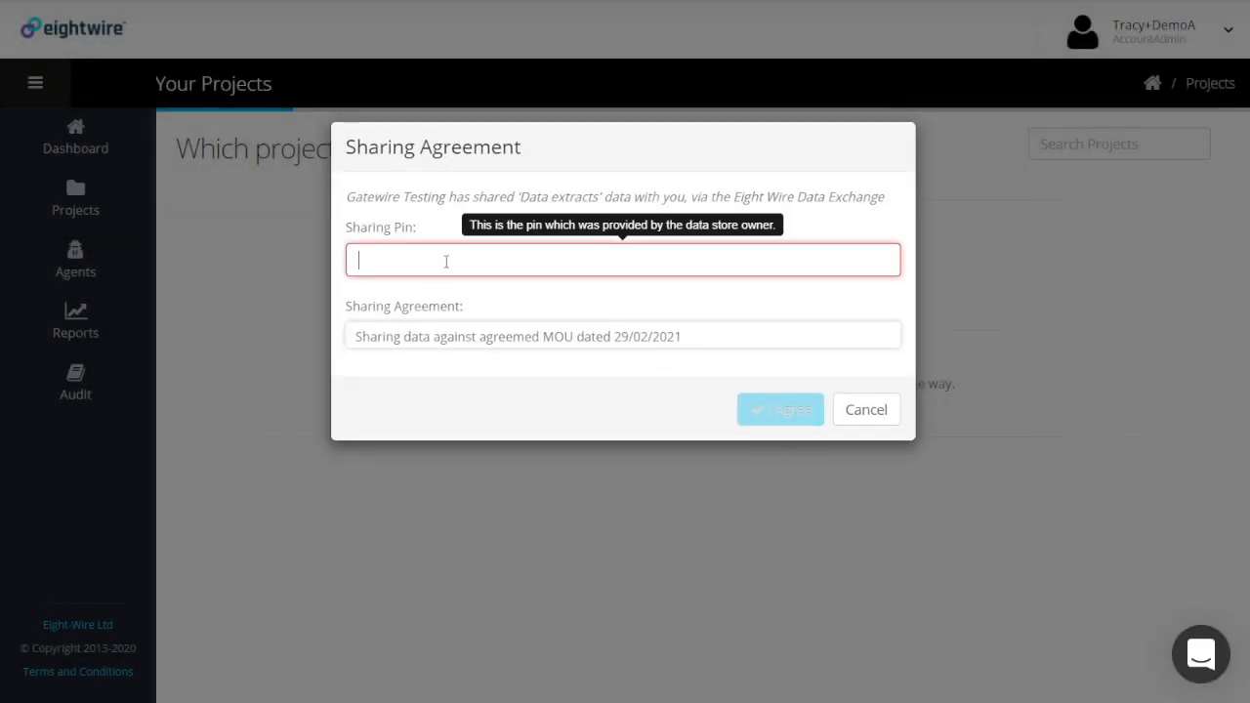
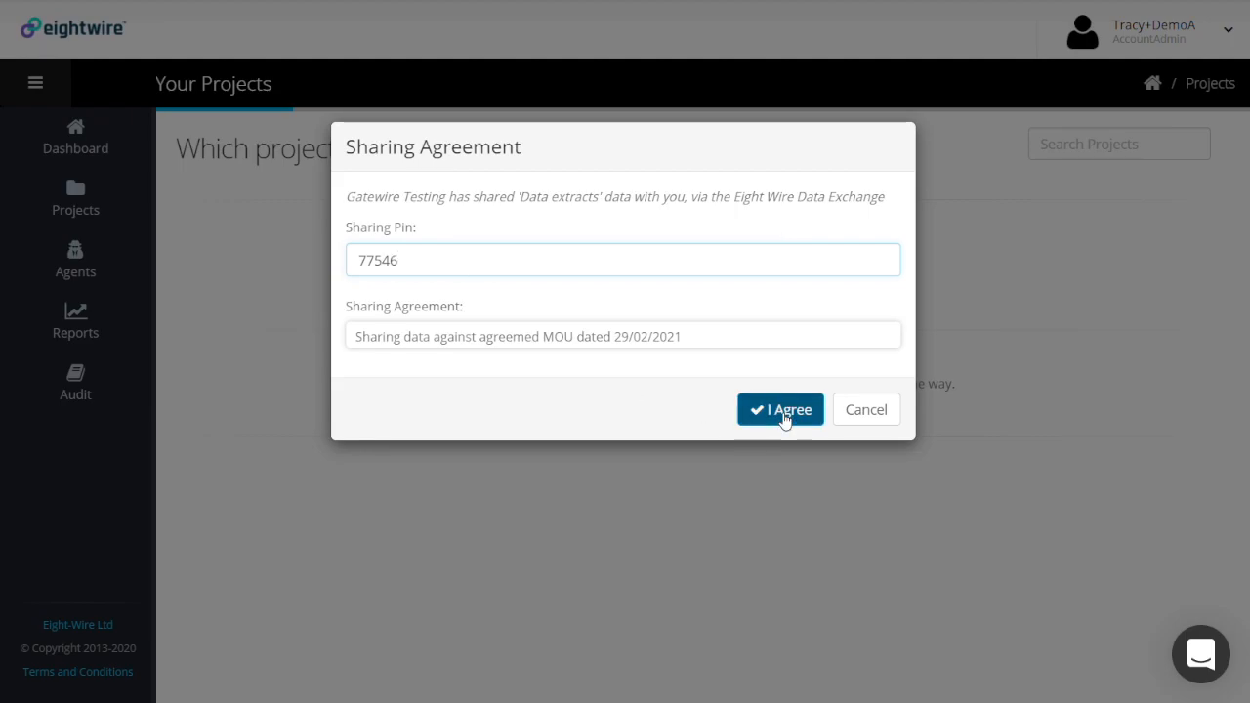
{"action": "left_click", "coordinate": [781, 410]}
{"action": "scroll", "coordinate": [918, 498], "scroll_direction": "down", "scroll_amount": 3}
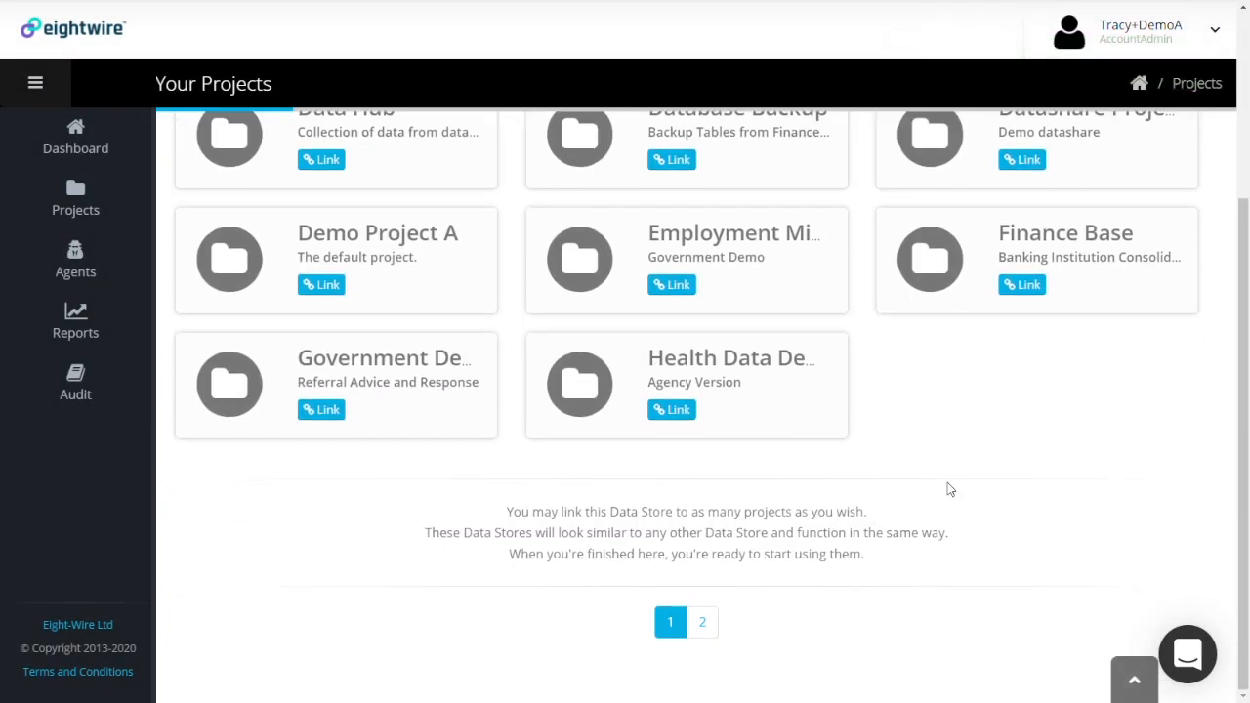
{"action": "left_click", "coordinate": [332, 289]}
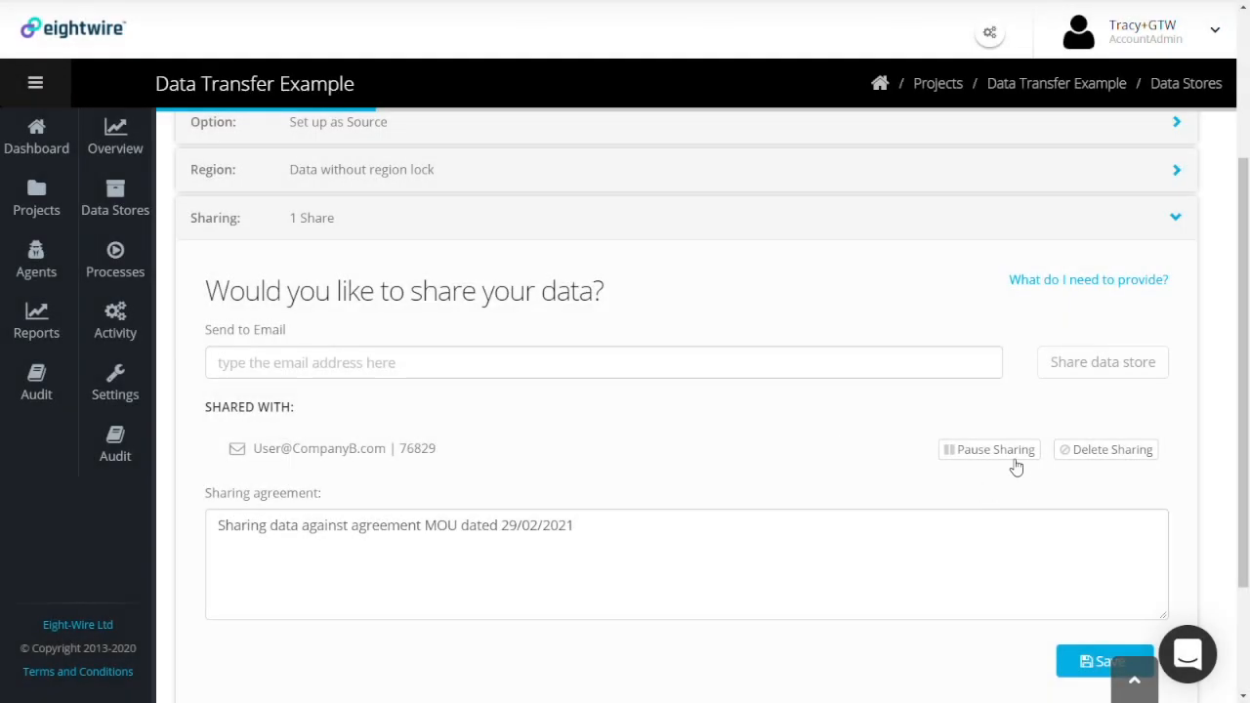
Pause the partner share, then delete it, confirming each, leaving 0 shares
{"action": "left_click", "coordinate": [1011, 457]}
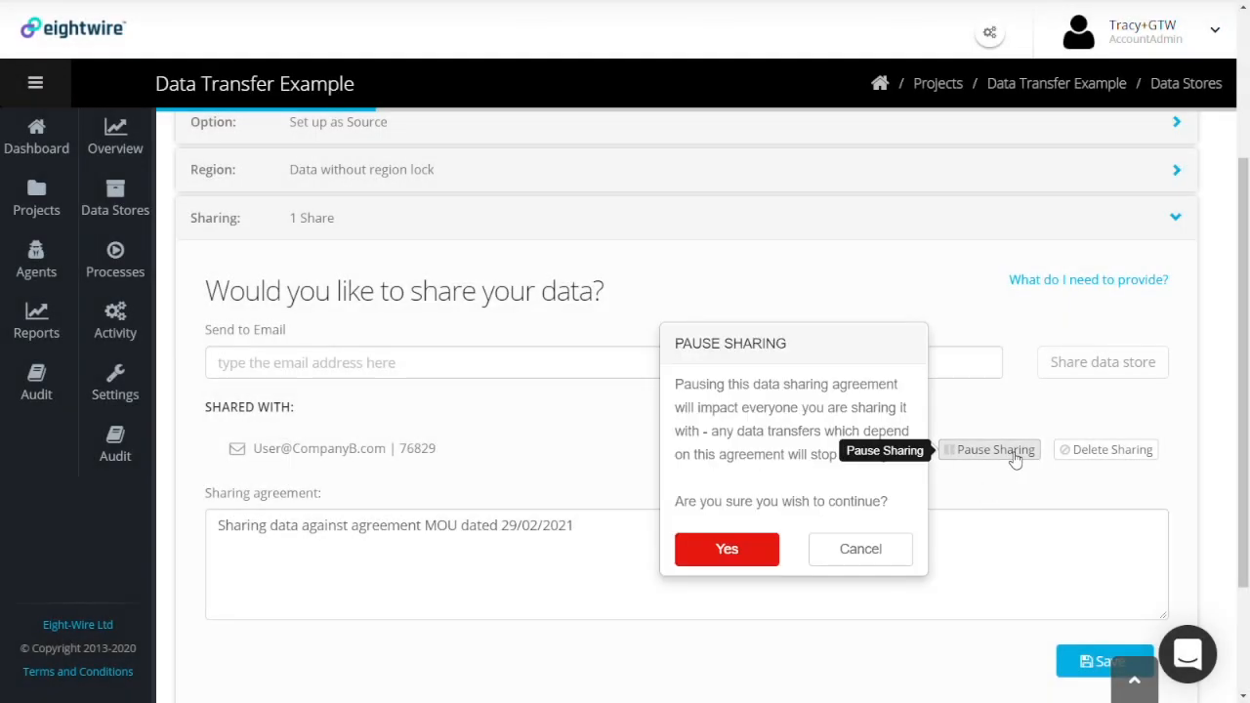
{"action": "left_click", "coordinate": [737, 554]}
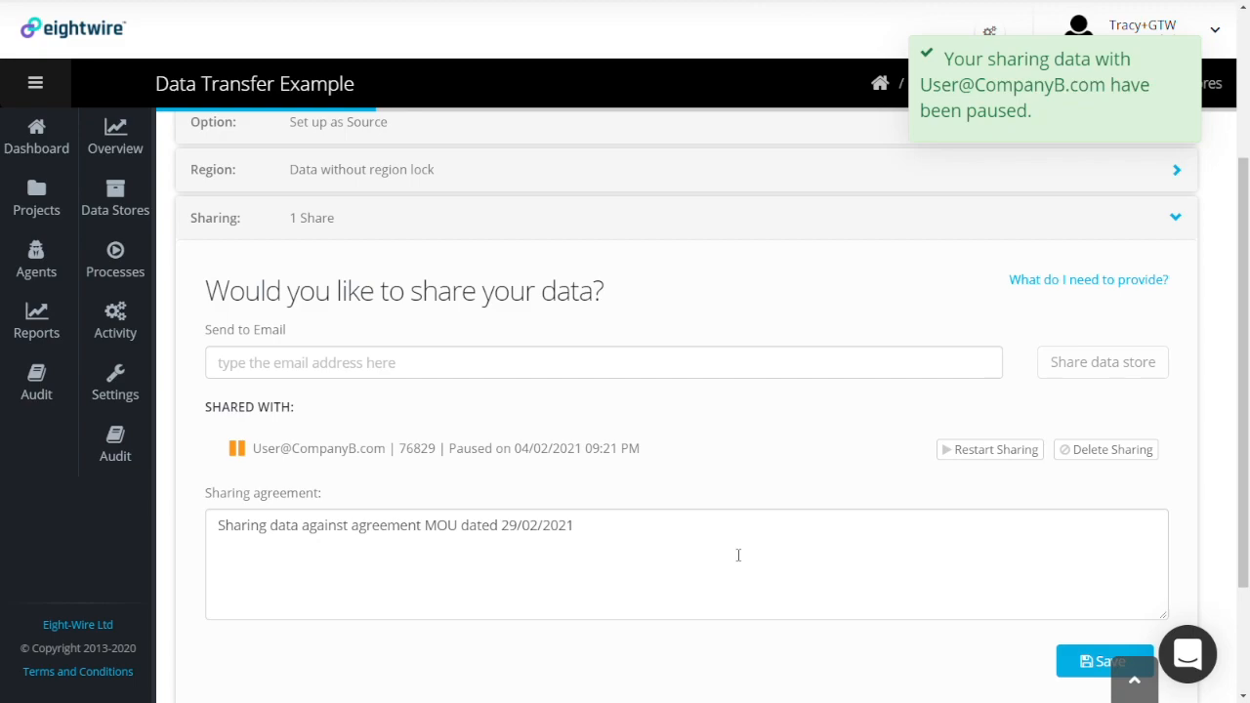
{"action": "left_click", "coordinate": [723, 554]}
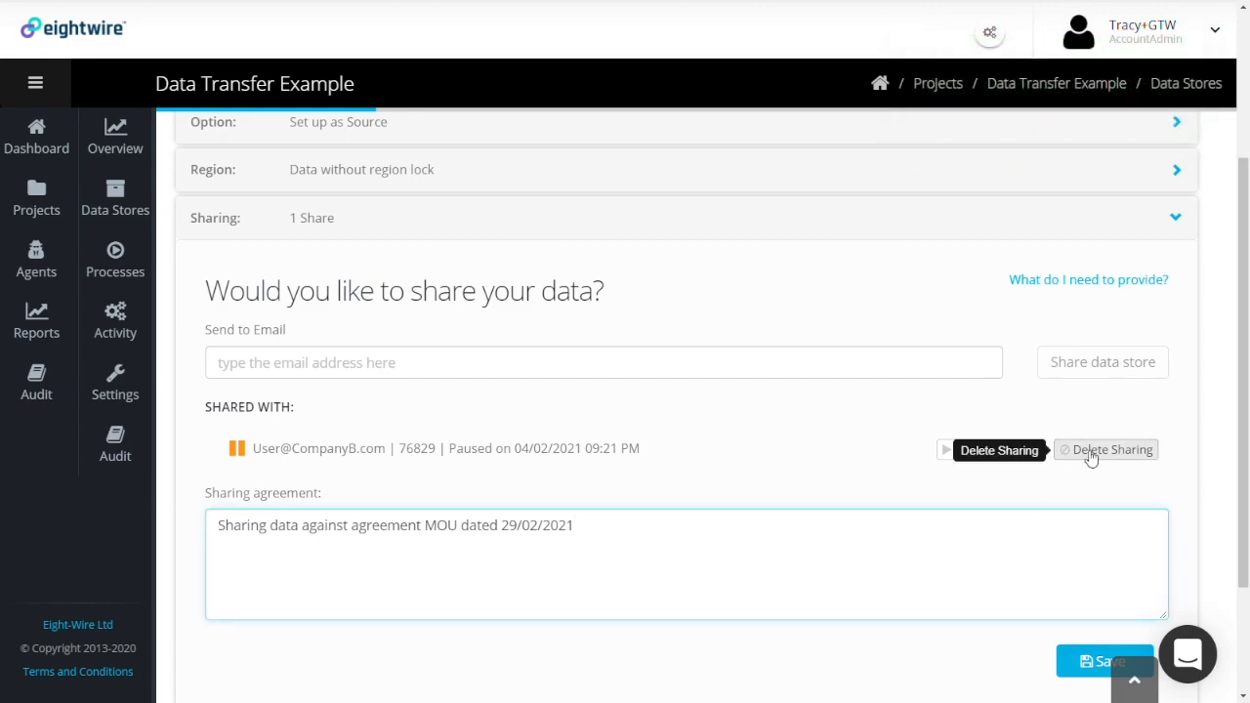
{"action": "left_click", "coordinate": [1091, 458]}
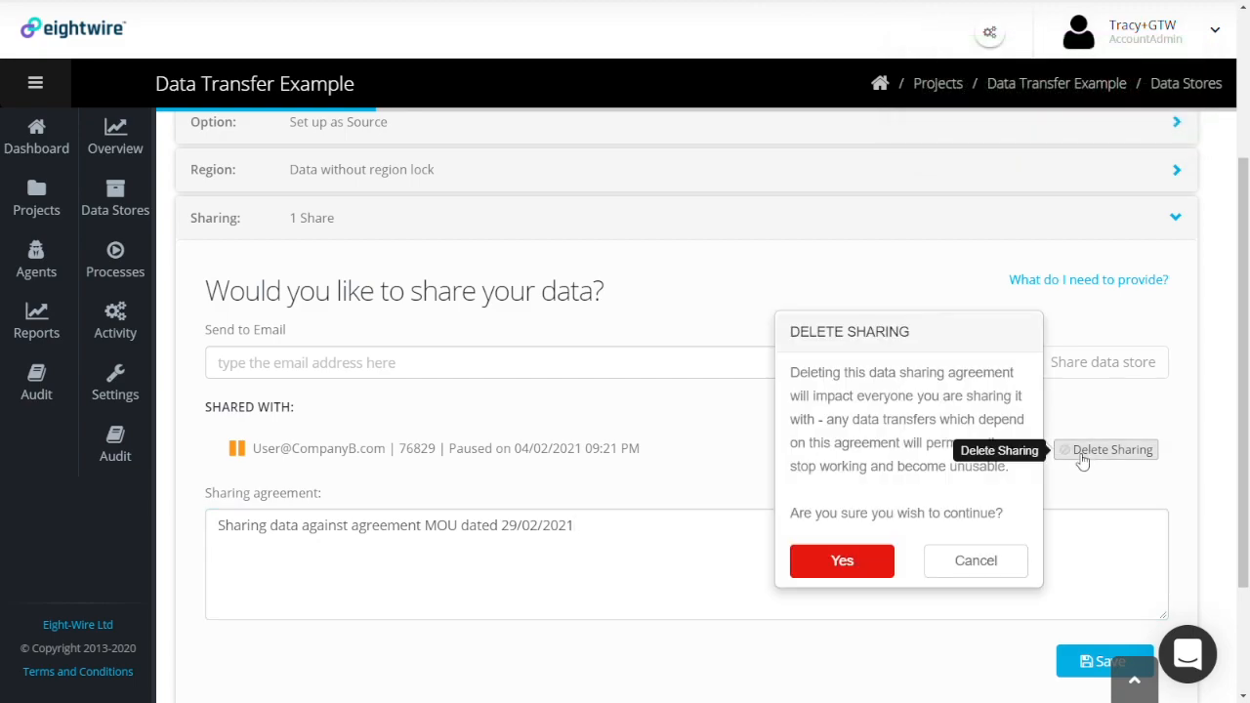
{"action": "left_click", "coordinate": [846, 567]}
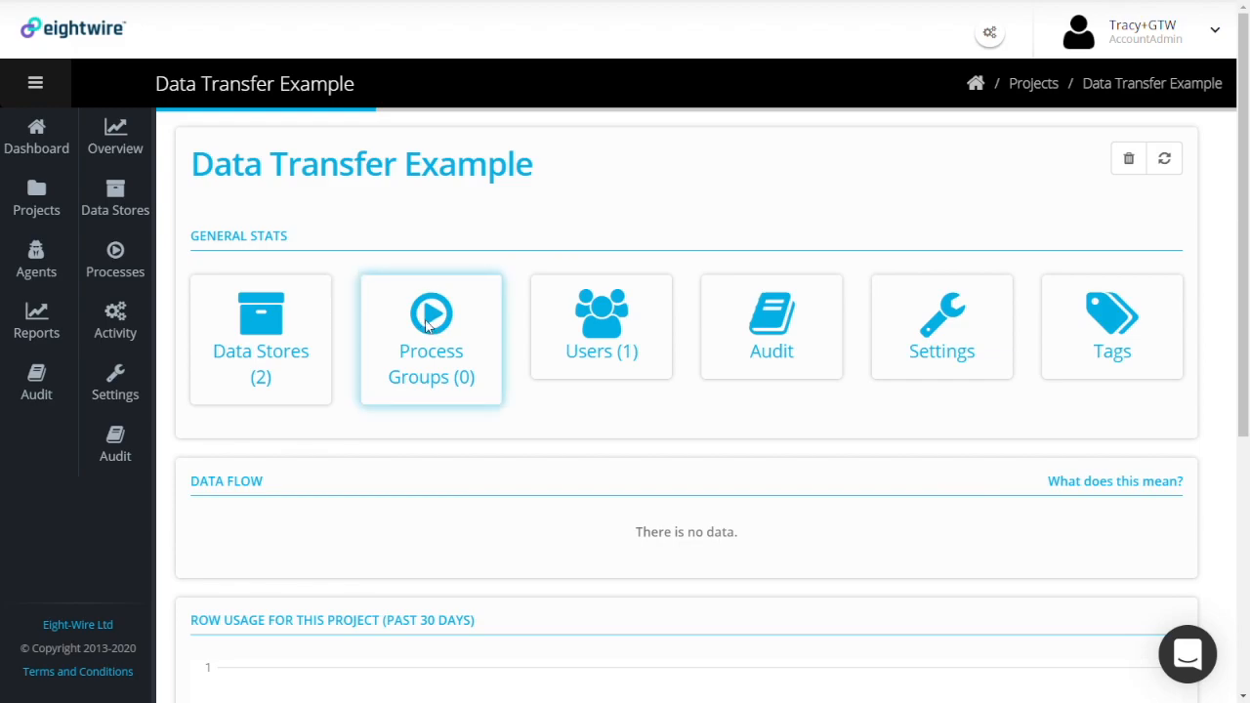
Create a 'Data Load' process group set to Append to existing data, and open its processes page
{"action": "left_click", "coordinate": [426, 326]}
{"action": "left_click", "coordinate": [209, 235]}
{"action": "left_click", "coordinate": [378, 154]}
{"action": "type", "text": "Data Load"}
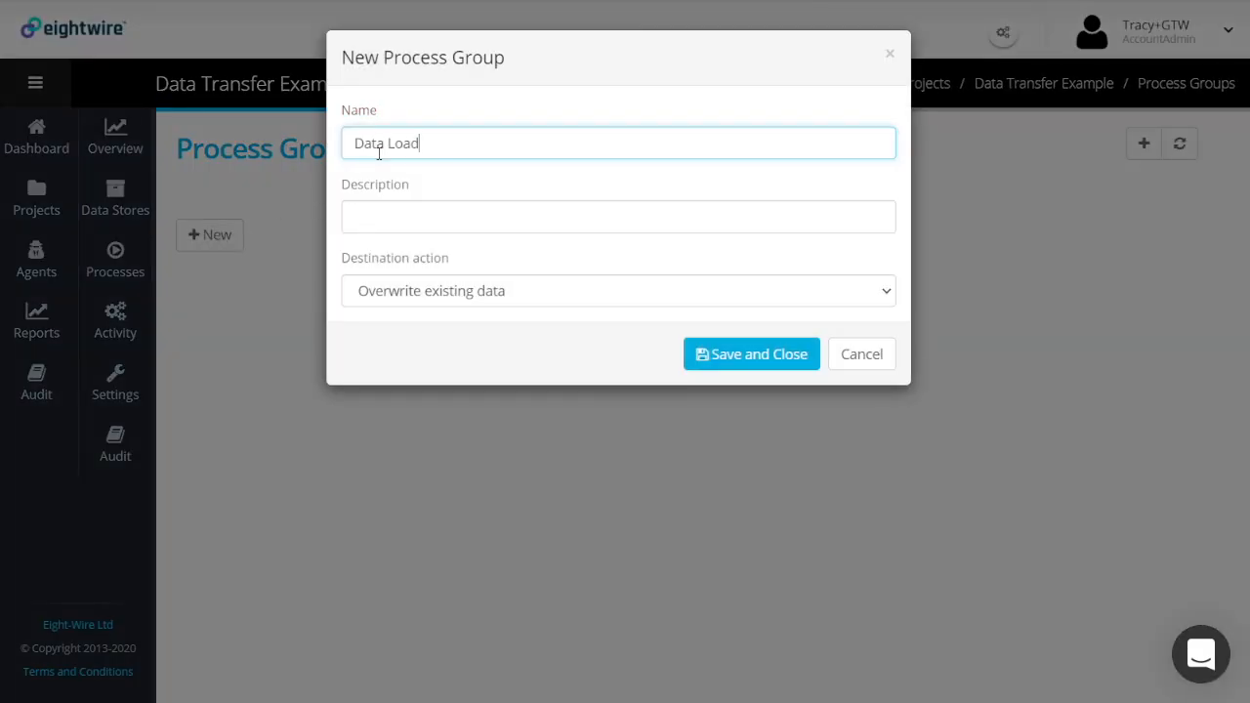
{"action": "left_click", "coordinate": [883, 297]}
{"action": "left_click", "coordinate": [727, 344]}
{"action": "left_click", "coordinate": [727, 356]}
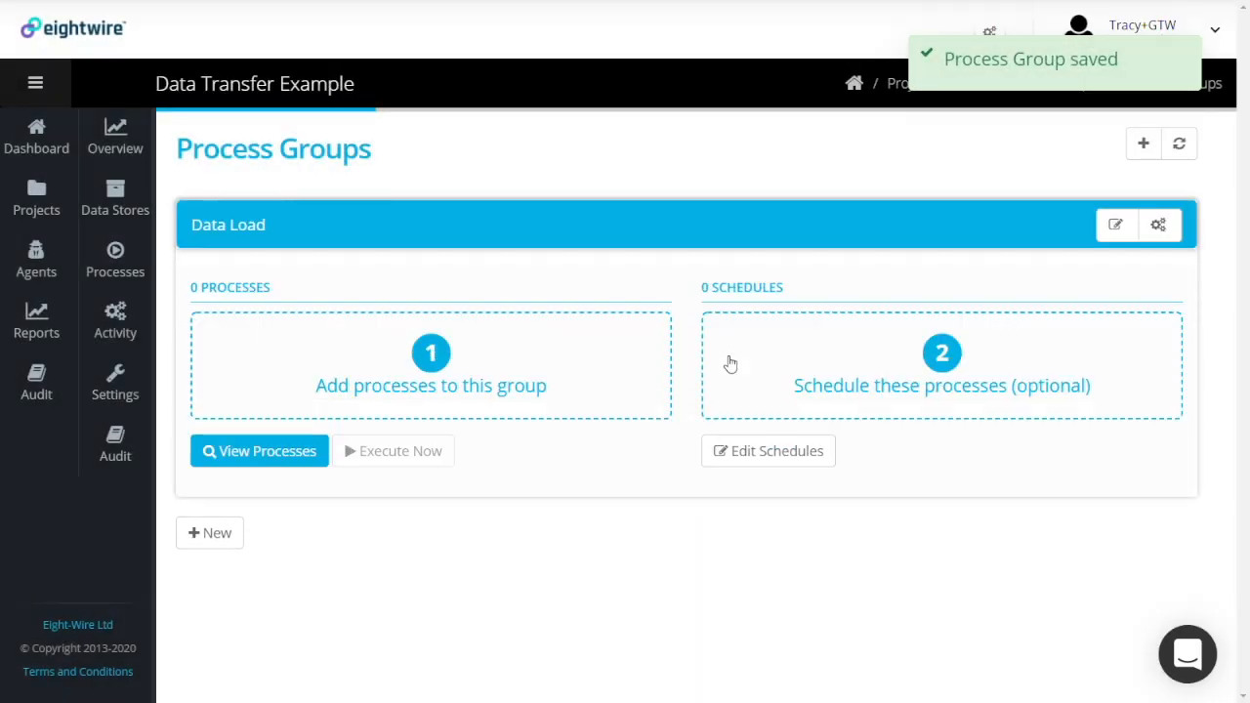
{"action": "left_click", "coordinate": [435, 359]}
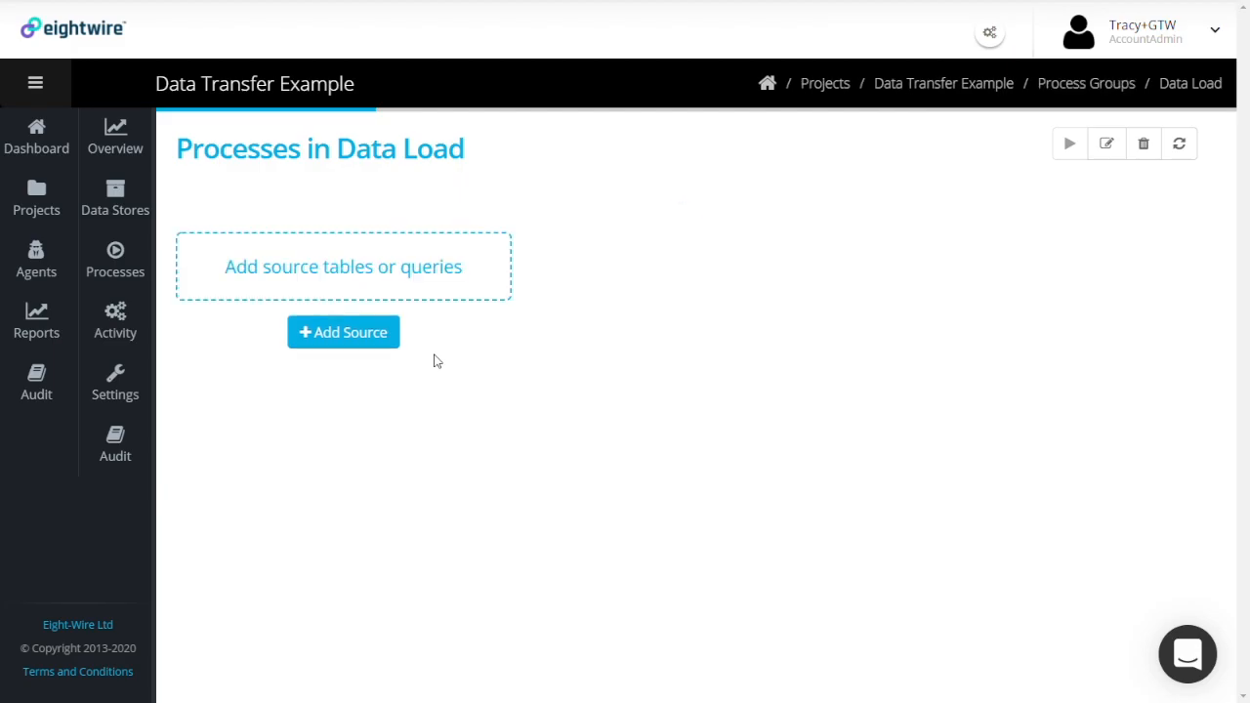
Add CountryCodes.csv, DailyReferral.csv and MonthlyBalance.csv as sources for the group
{"action": "left_click", "coordinate": [376, 341]}
{"action": "left_click", "coordinate": [432, 239]}
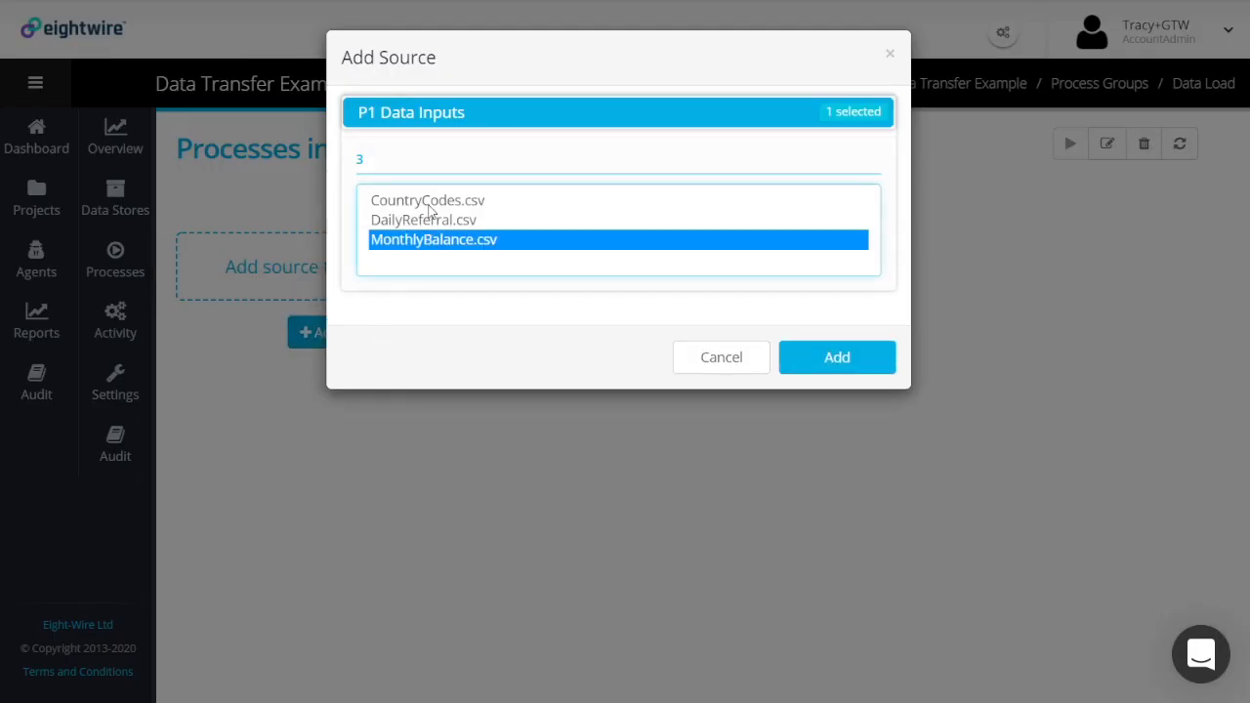
{"action": "left_click", "coordinate": [433, 204], "text": "shift"}
{"action": "left_click", "coordinate": [816, 363]}
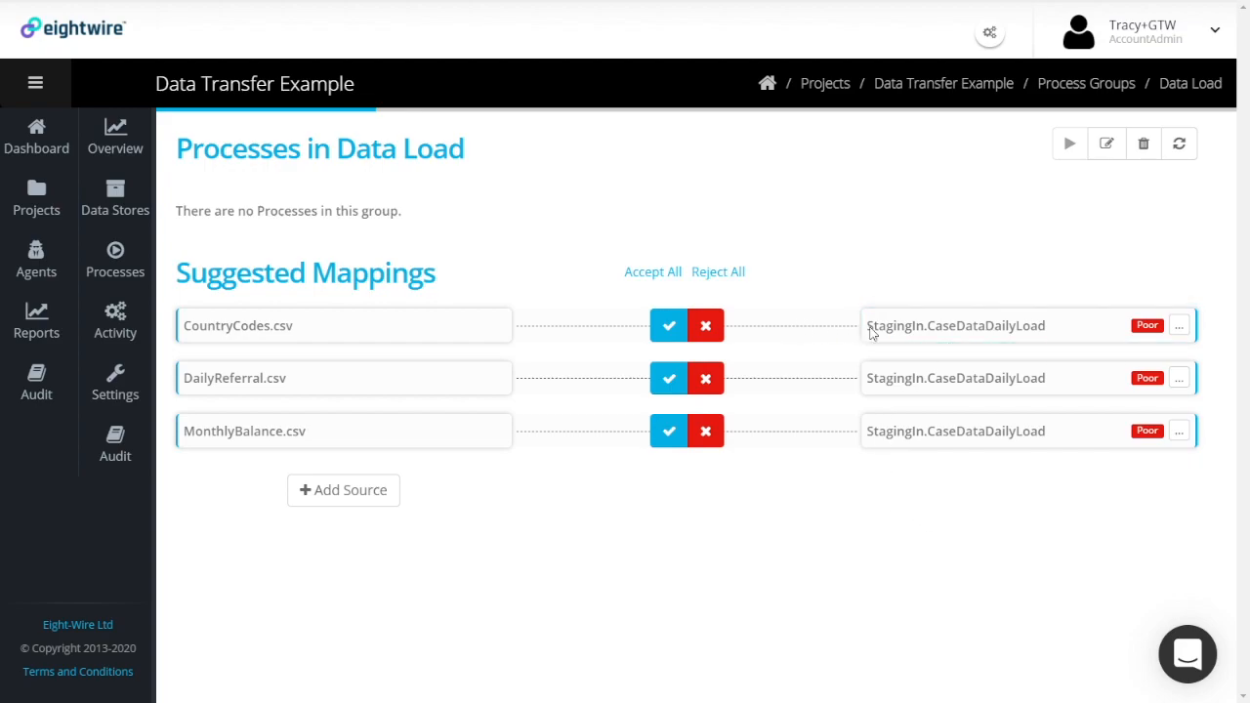
Send CountryCodes.csv to a new LoadCountryCodes table and accept all mappings as processes
{"action": "left_click", "coordinate": [1180, 330]}
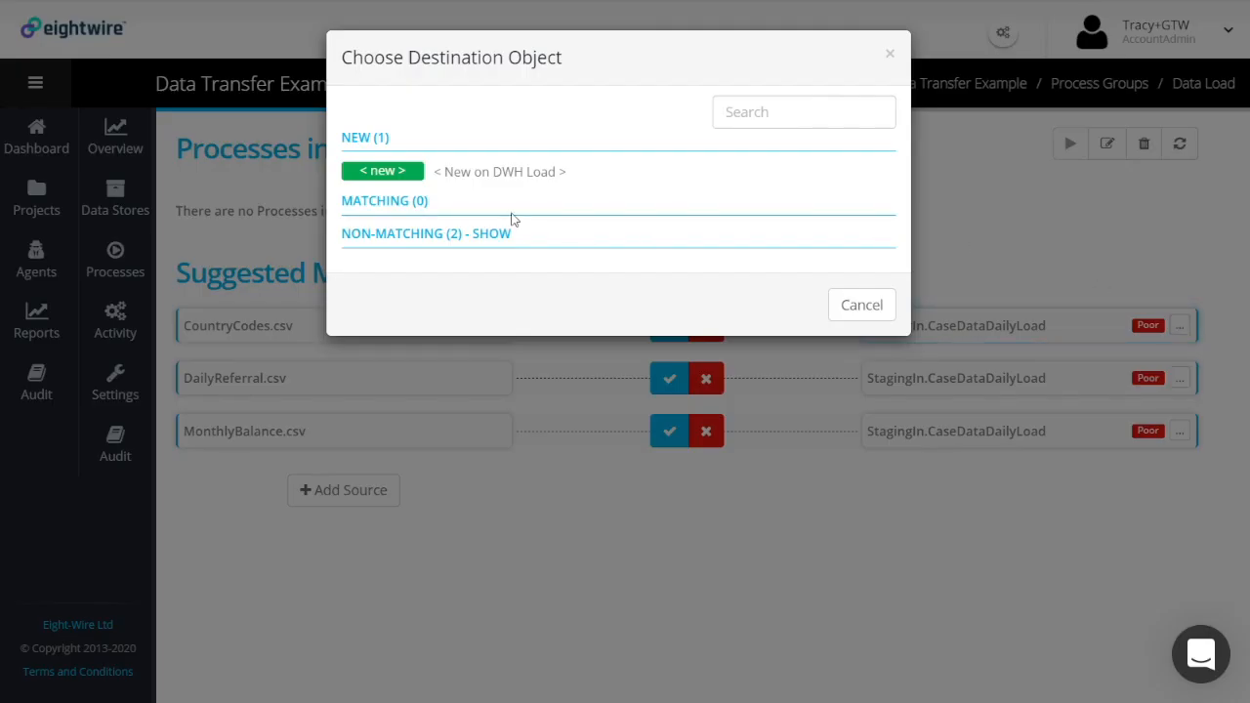
{"action": "left_click", "coordinate": [494, 235]}
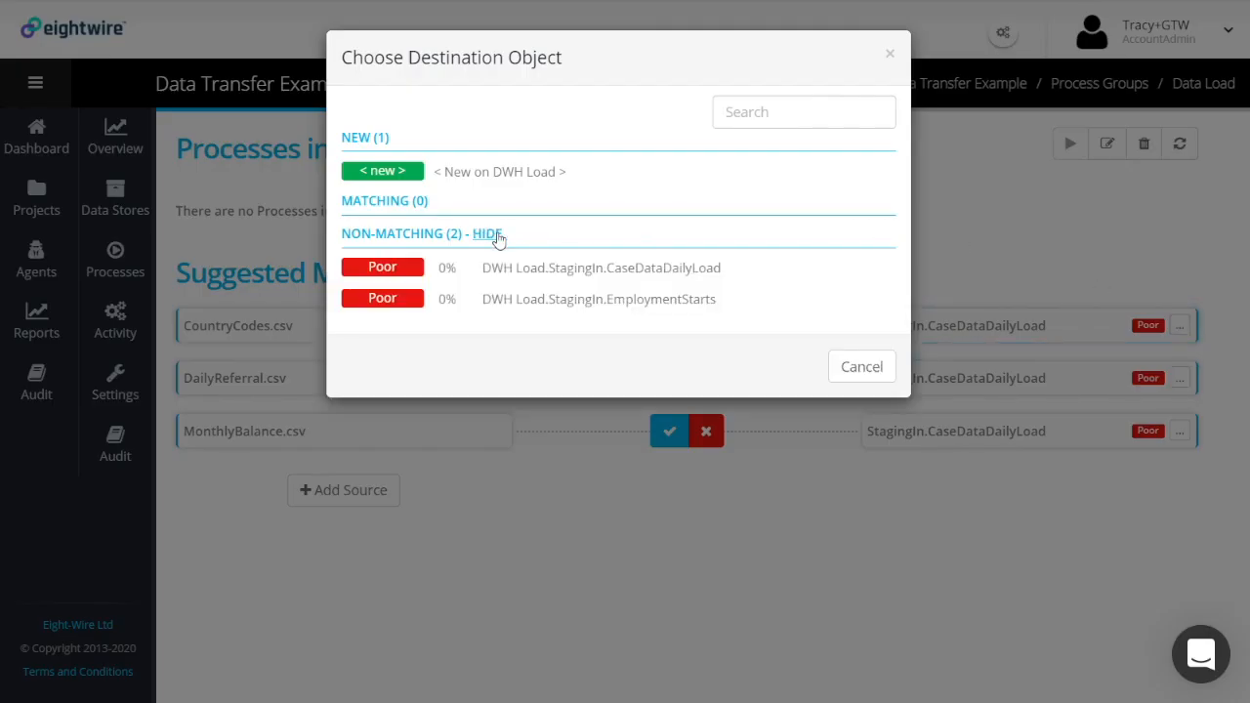
{"action": "left_click", "coordinate": [477, 174]}
{"action": "left_click", "coordinate": [1178, 326]}
{"action": "left_click_drag", "start_coordinate": [478, 148], "coordinate": [342, 144]}
{"action": "type", "text": "LoadCountryCodes"}
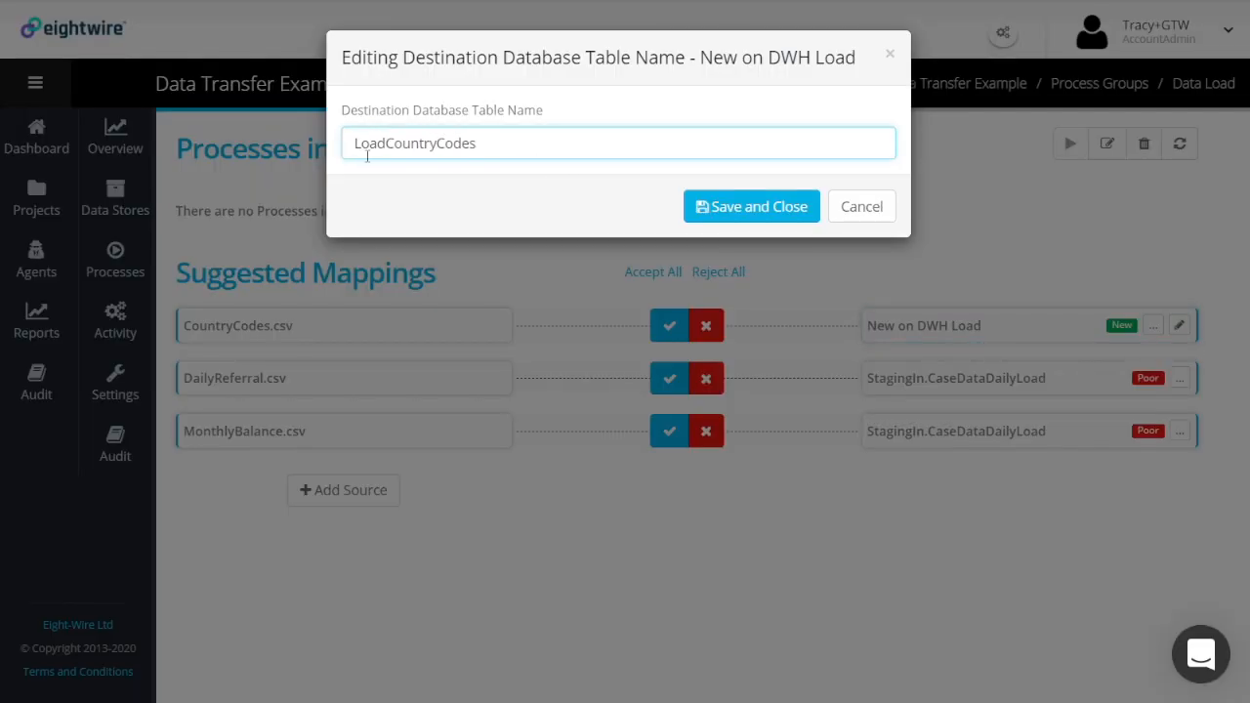
{"action": "left_click", "coordinate": [728, 207]}
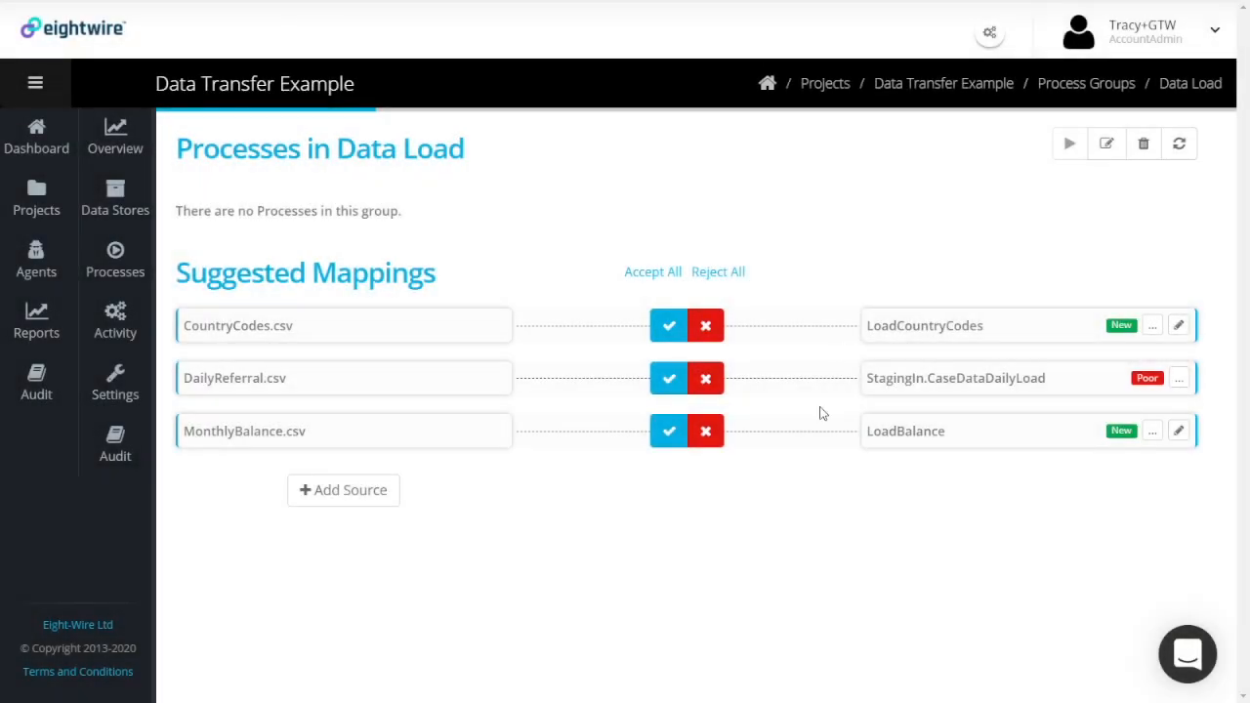
{"action": "left_click", "coordinate": [654, 273]}
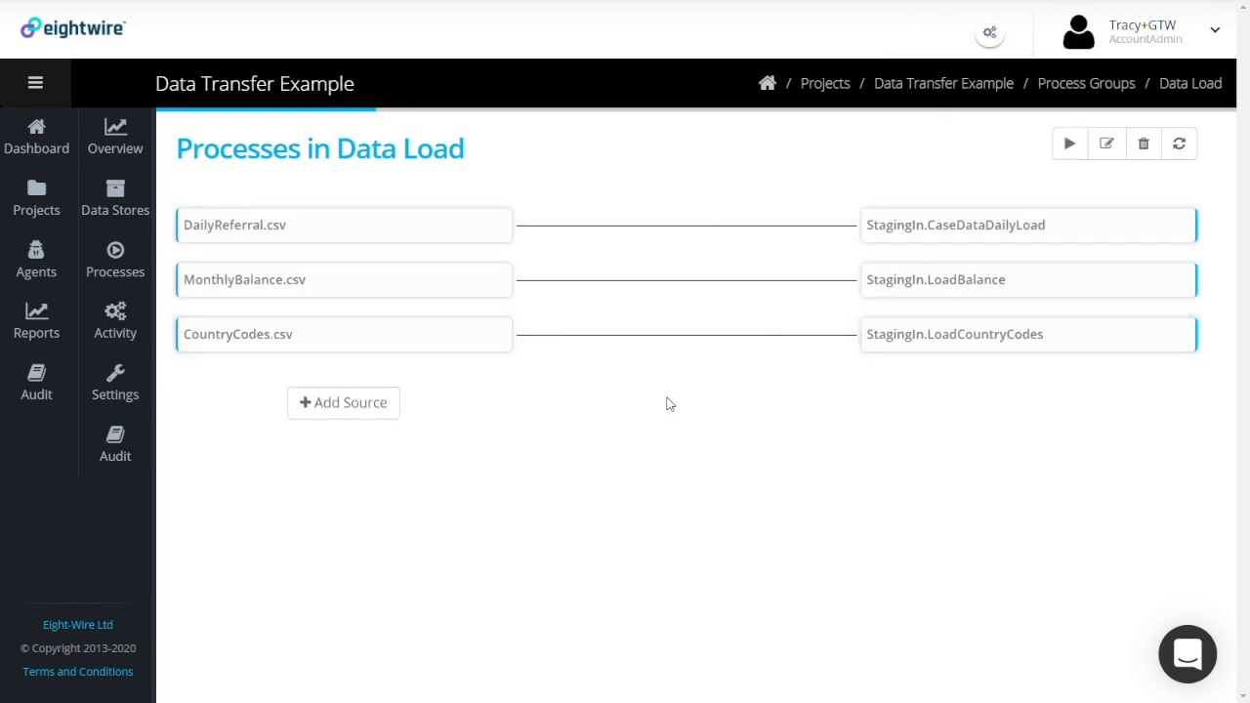
Save the LoadCountryCodes and LoadBalance column mappings, then execute the Data Load group
{"action": "left_click", "coordinate": [635, 335]}
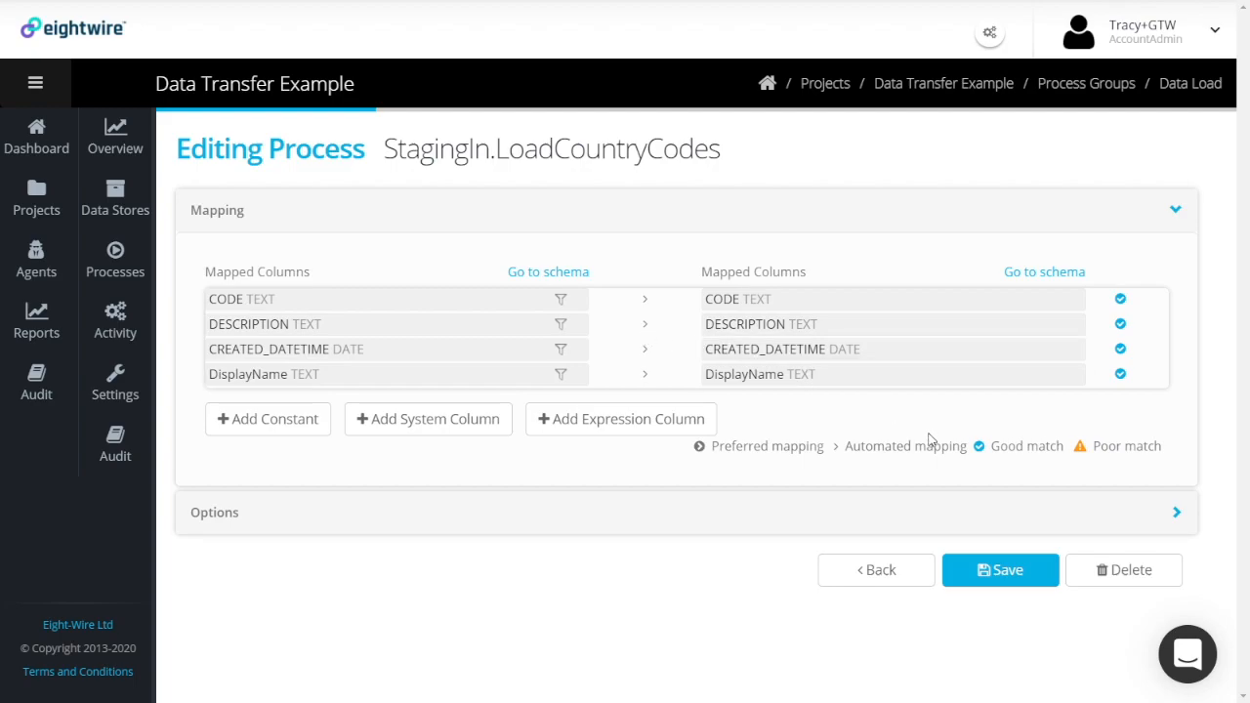
{"action": "left_click", "coordinate": [984, 574]}
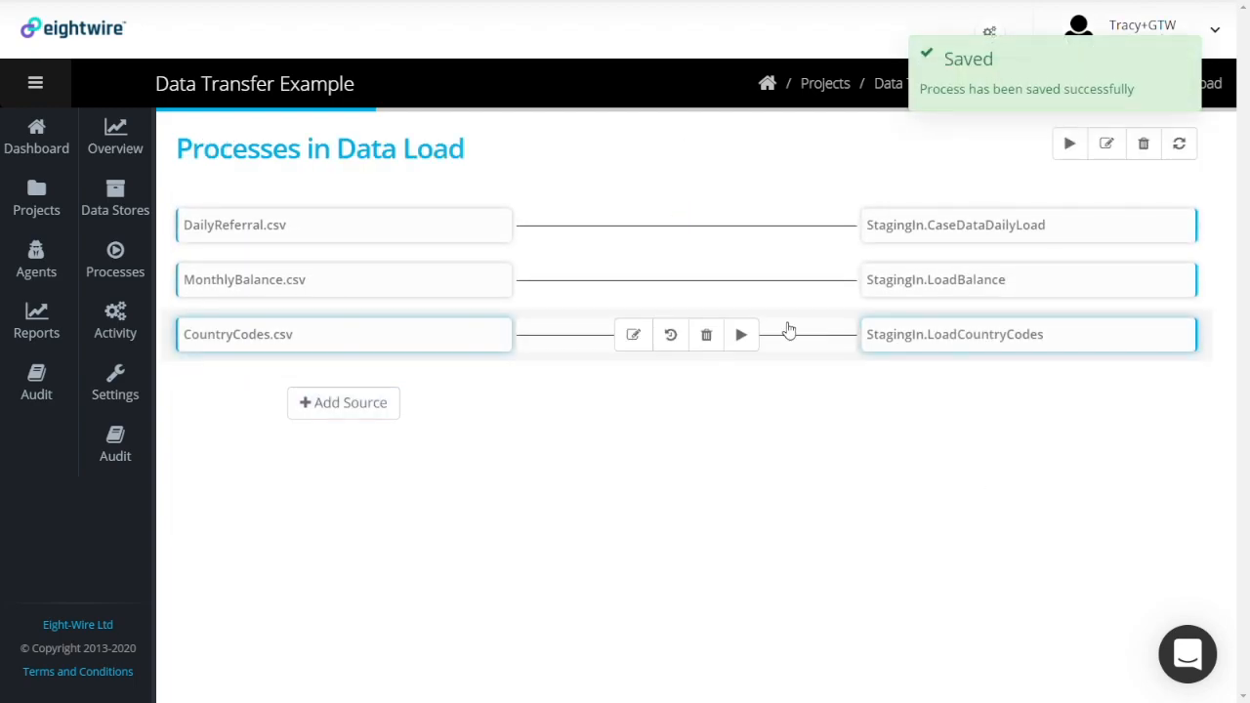
{"action": "left_click", "coordinate": [633, 280]}
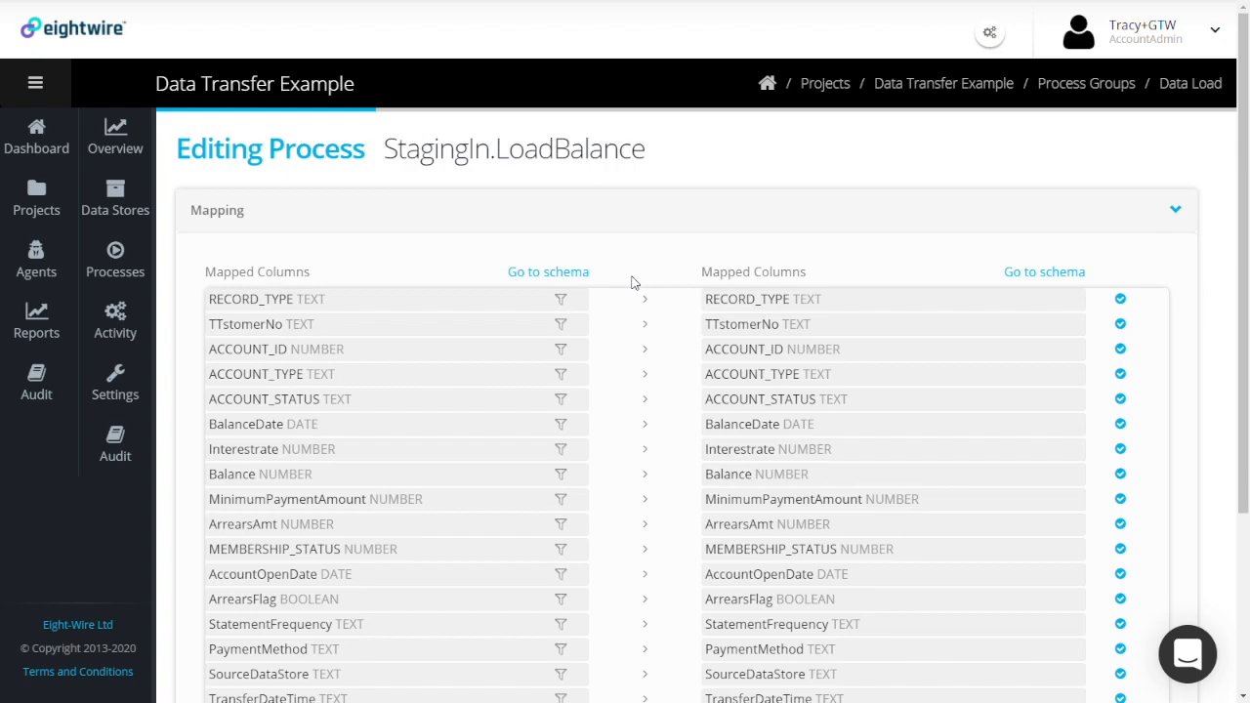
{"action": "scroll", "coordinate": [676, 320], "scroll_direction": "down", "scroll_amount": 2}
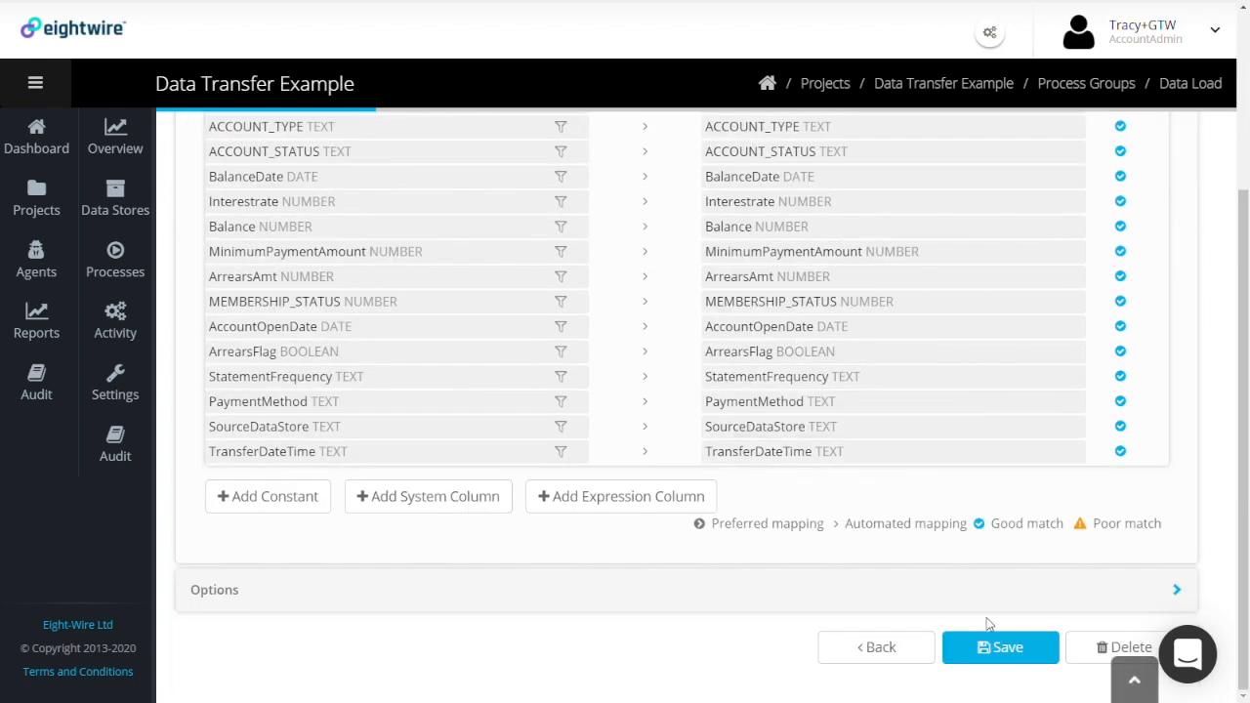
{"action": "left_click", "coordinate": [996, 647]}
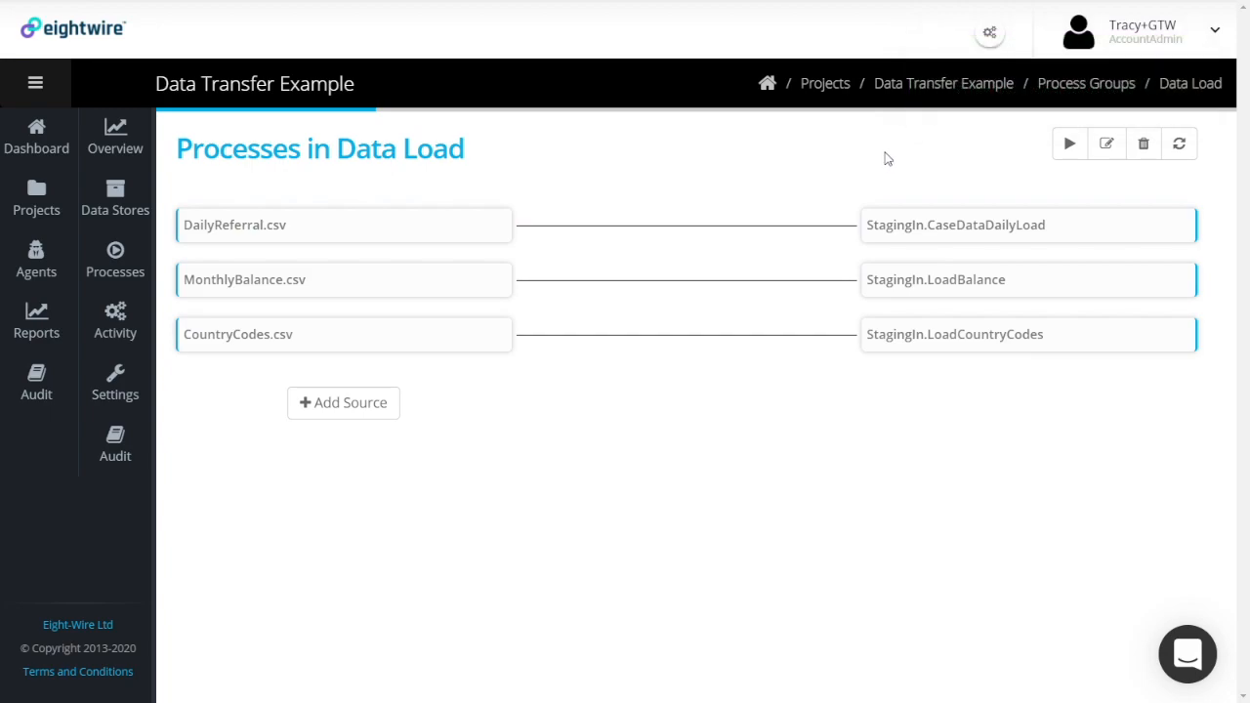
{"action": "left_click", "coordinate": [1071, 144]}
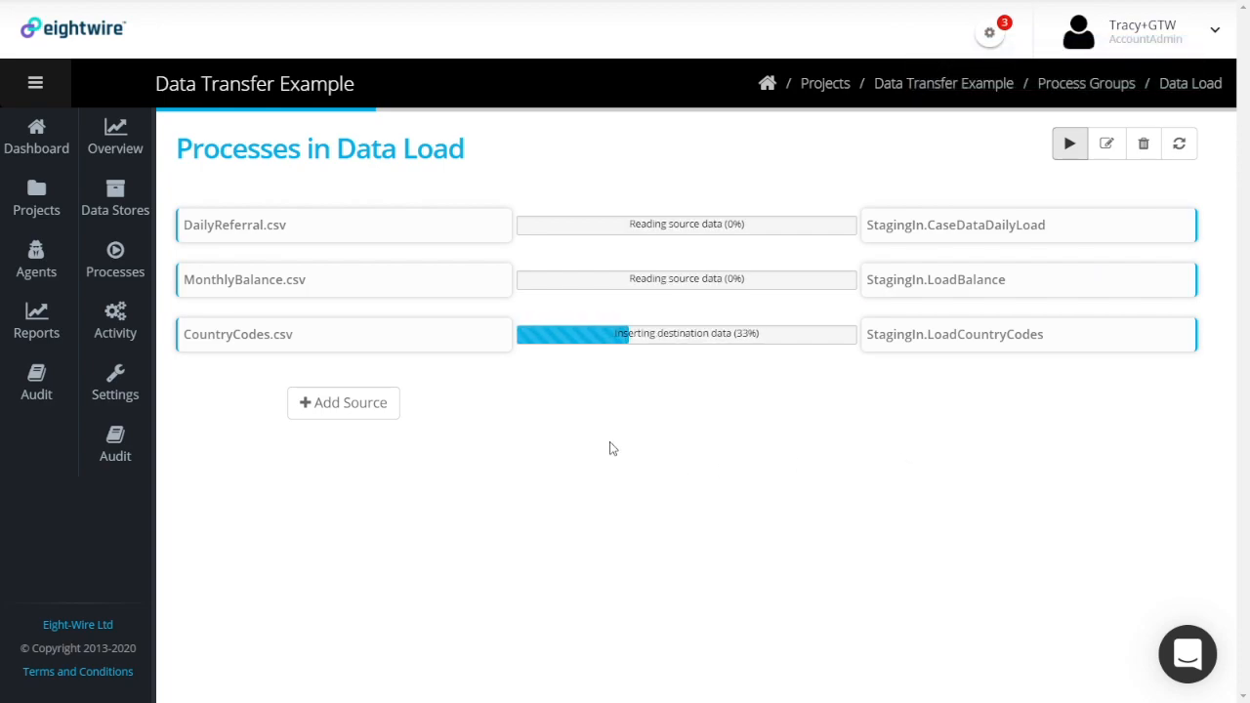
Open Activity to review the three finished staging loads, LoadCountryCodes showing a warning
{"action": "left_click", "coordinate": [121, 317]}
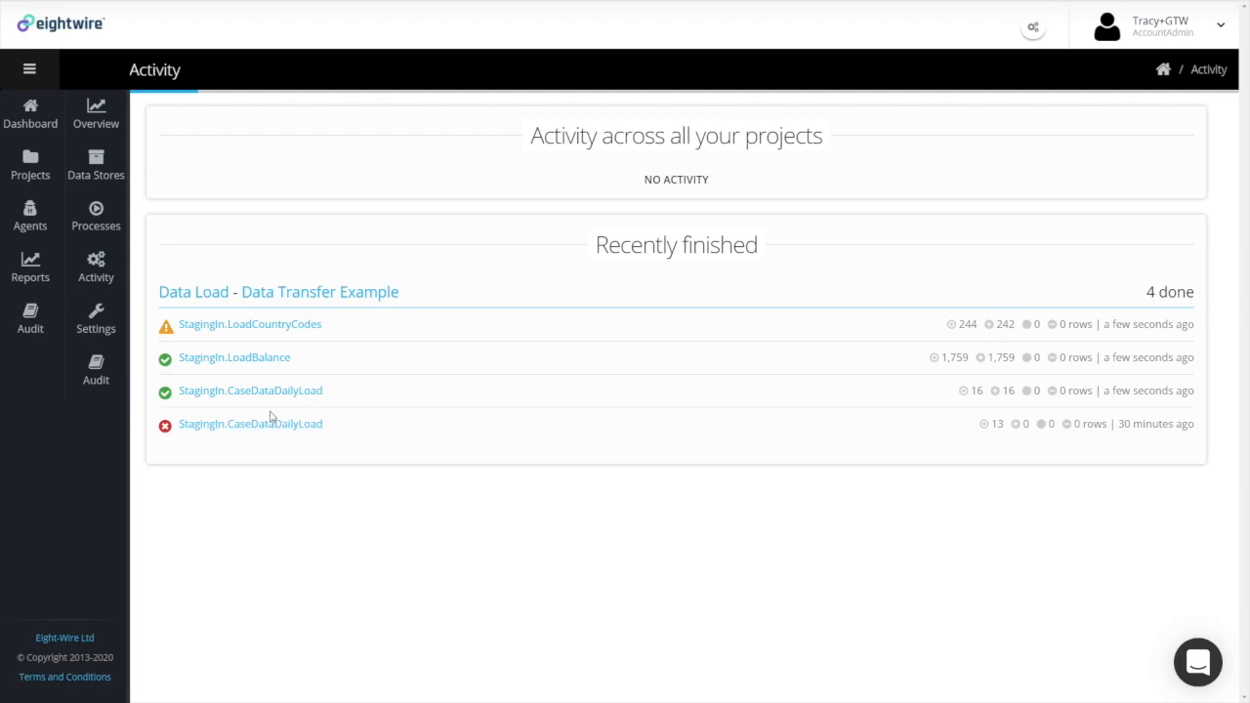
{"action": "left_click", "coordinate": [268, 328]}
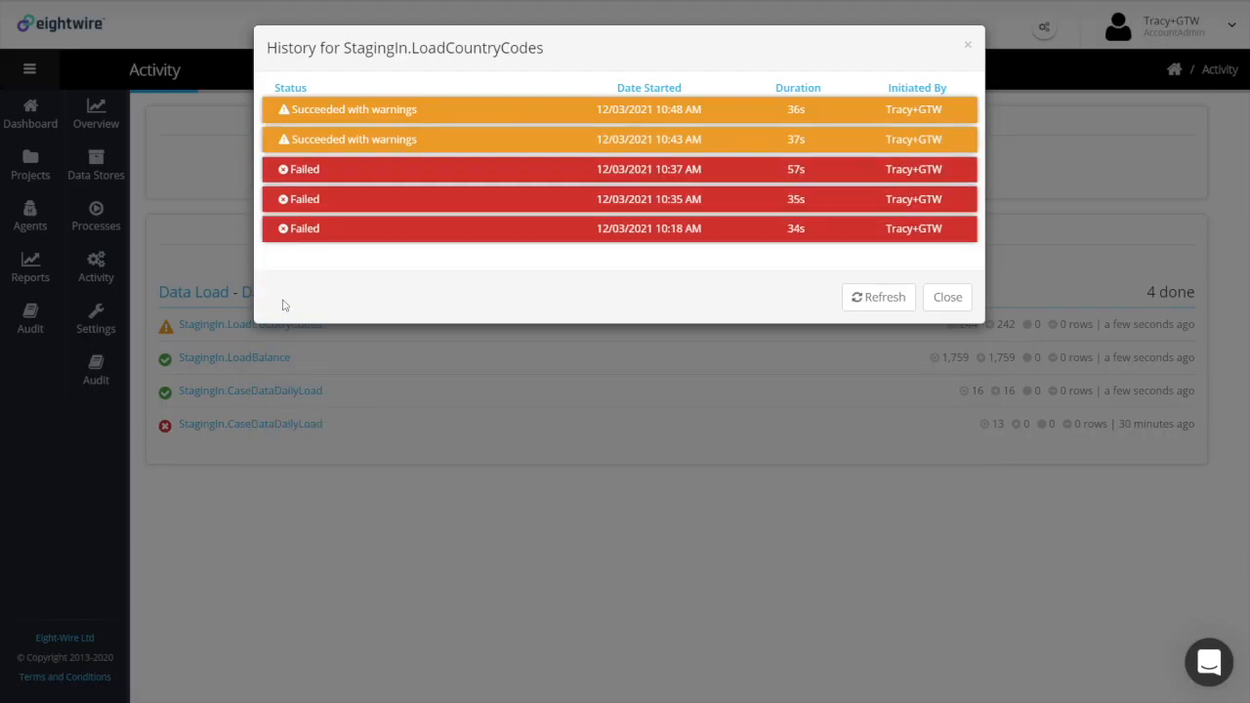
{"action": "left_click", "coordinate": [413, 111]}
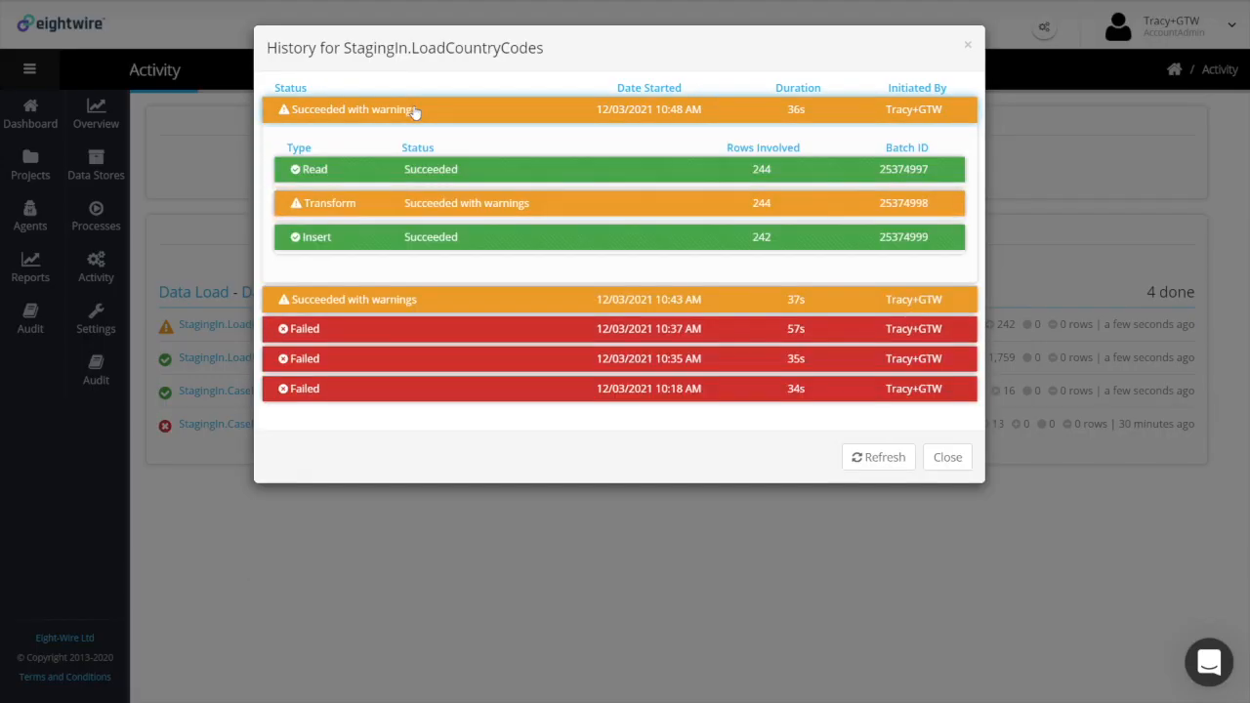
{"action": "left_click", "coordinate": [455, 205]}
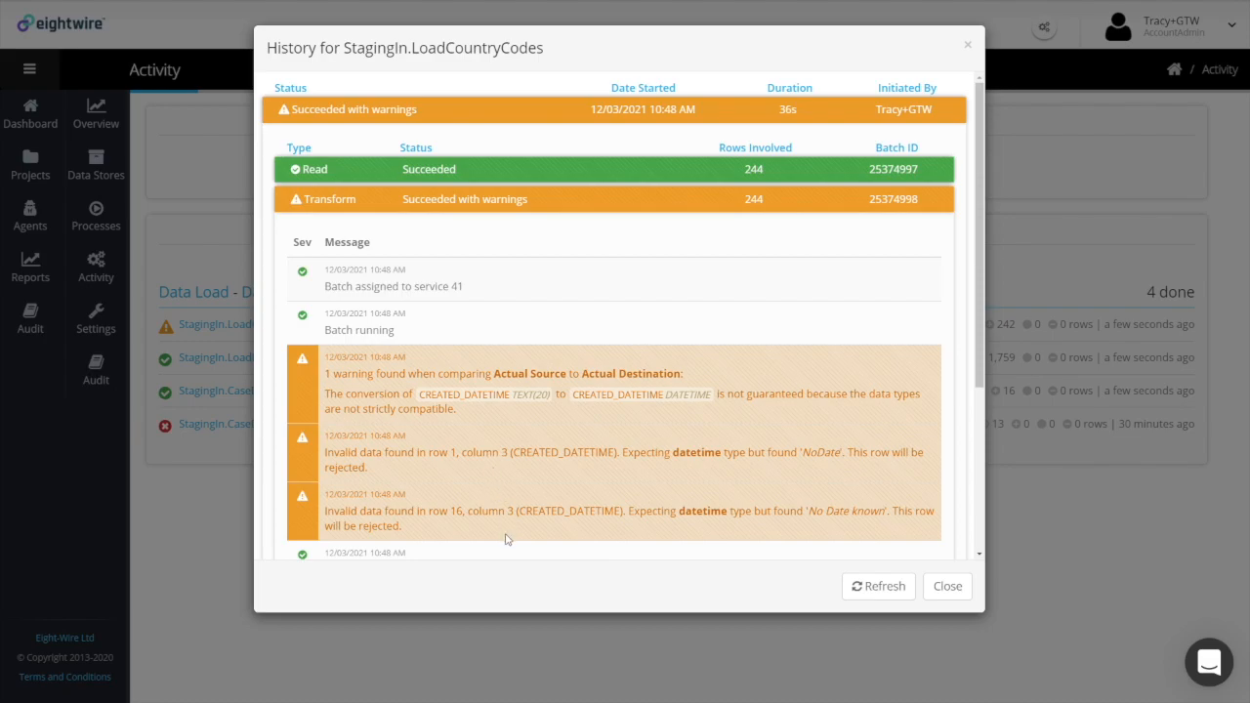
{"action": "left_click", "coordinate": [949, 587]}
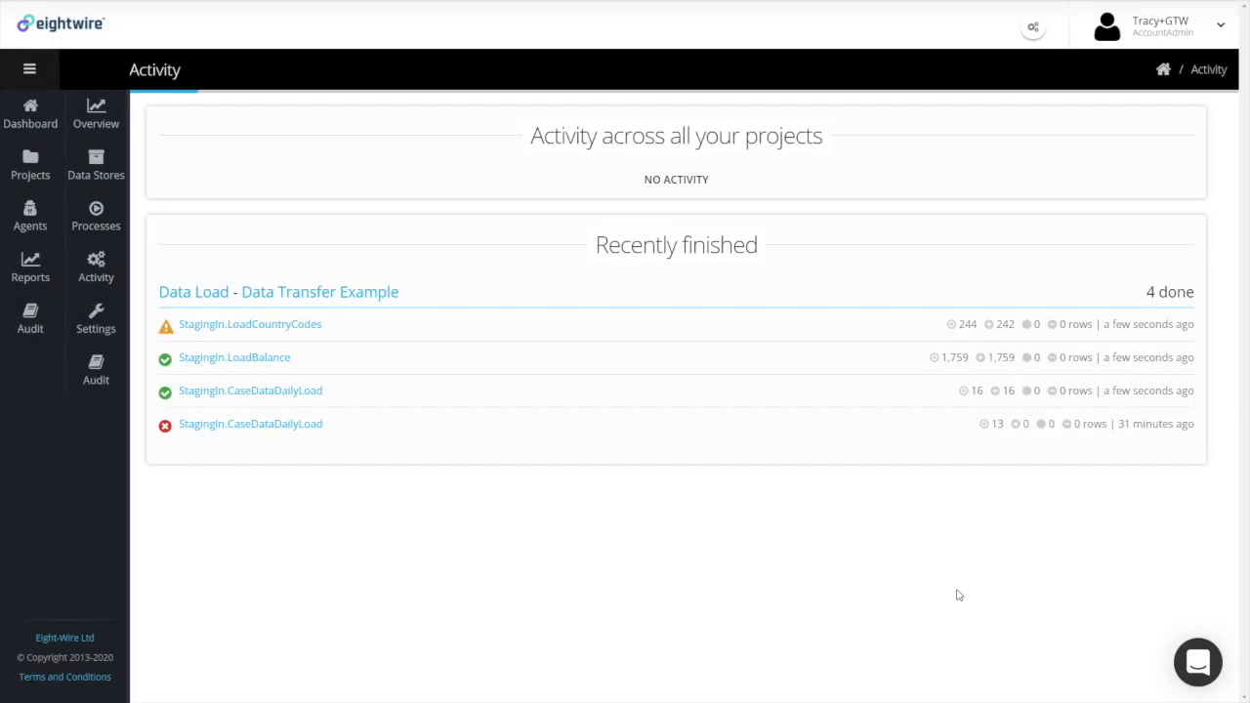